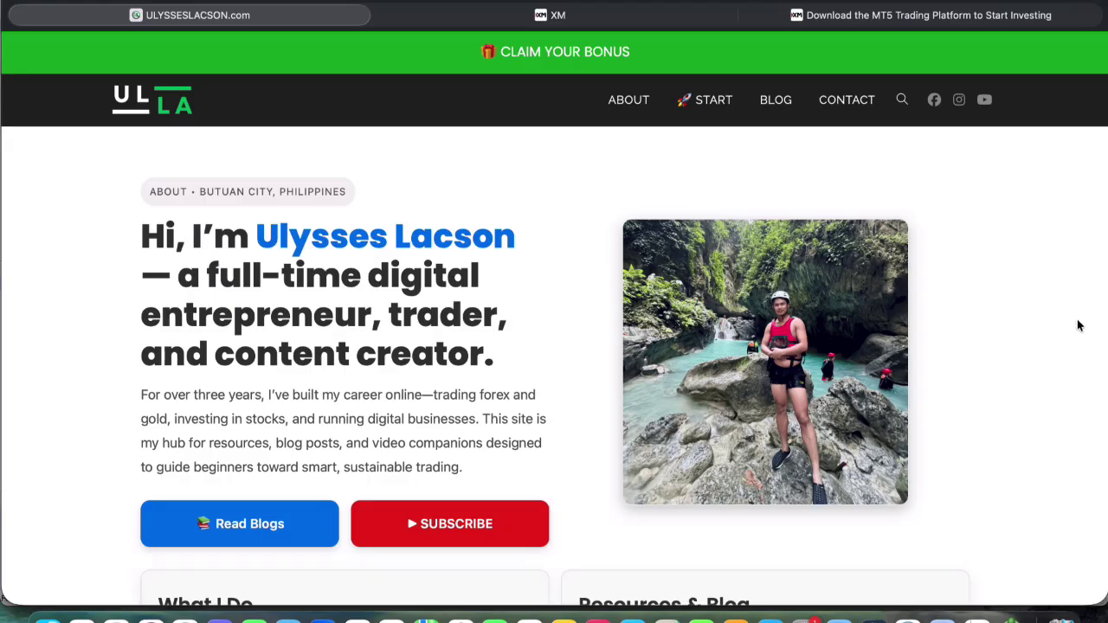
Flip between the XM page, MetaTrader 5 and Safari, then scroll the personal website page
{"action": "left_click", "coordinate": [588, 15]}
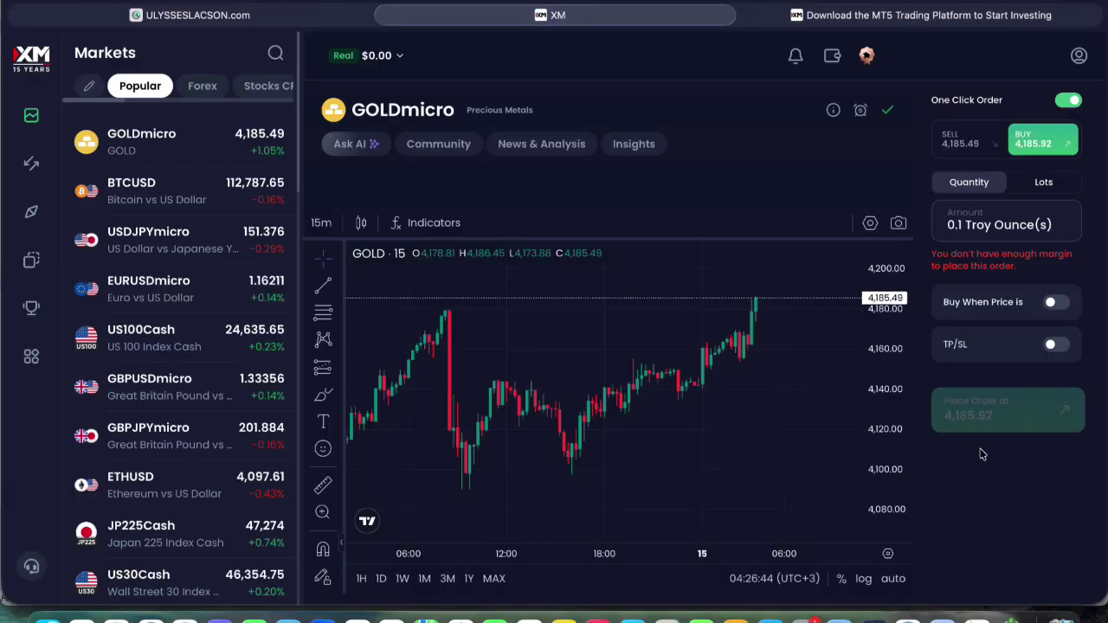
{"action": "left_click", "coordinate": [1010, 619]}
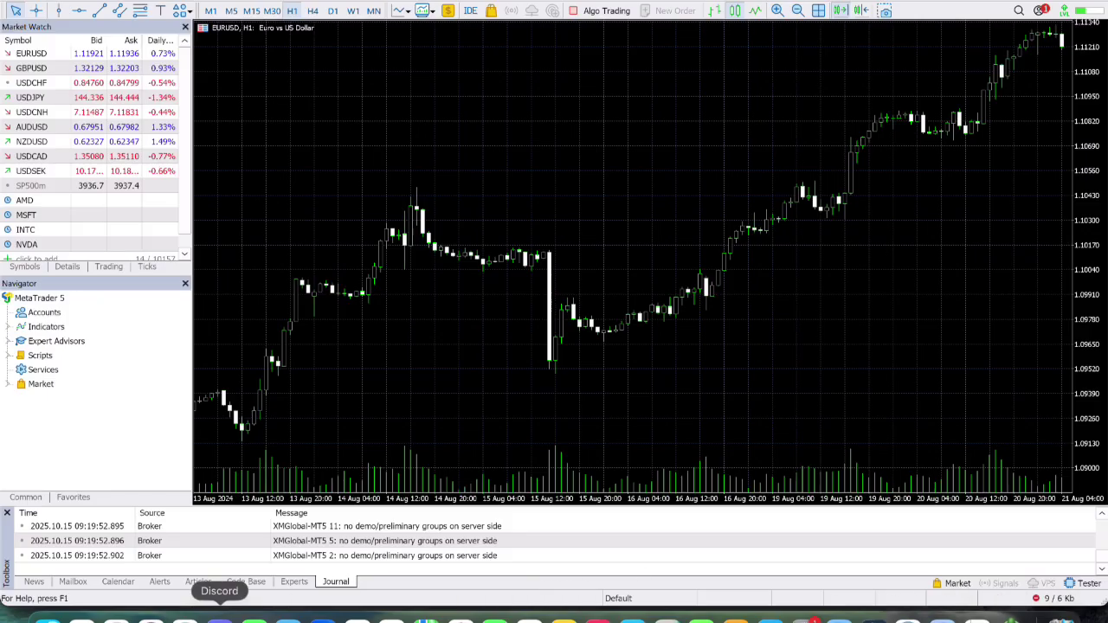
{"action": "left_click", "coordinate": [151, 620]}
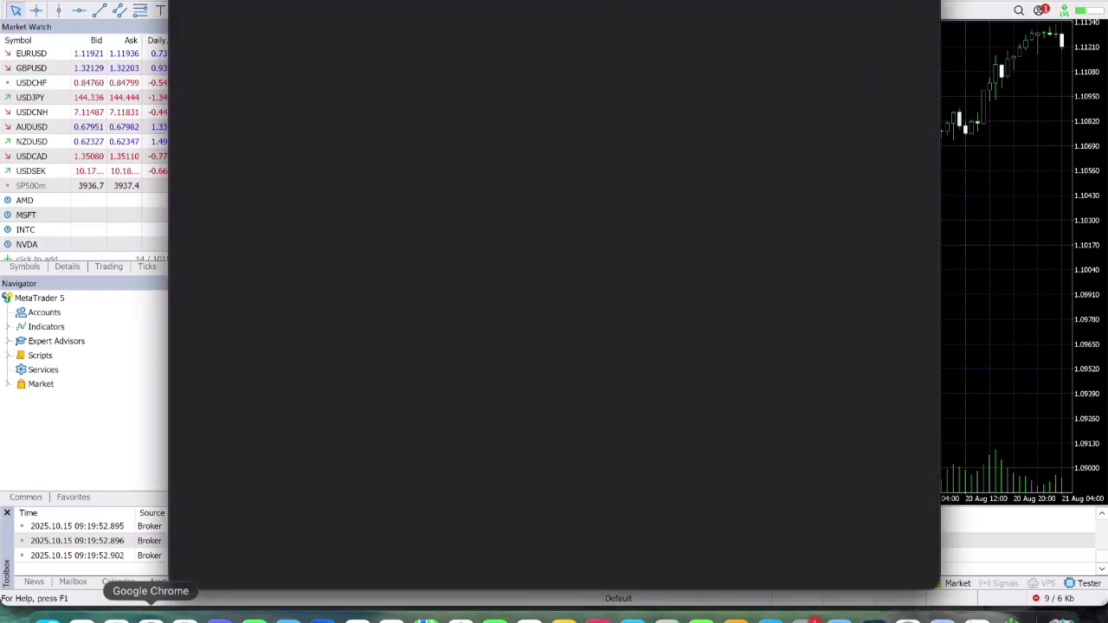
{"action": "left_click", "coordinate": [116, 620]}
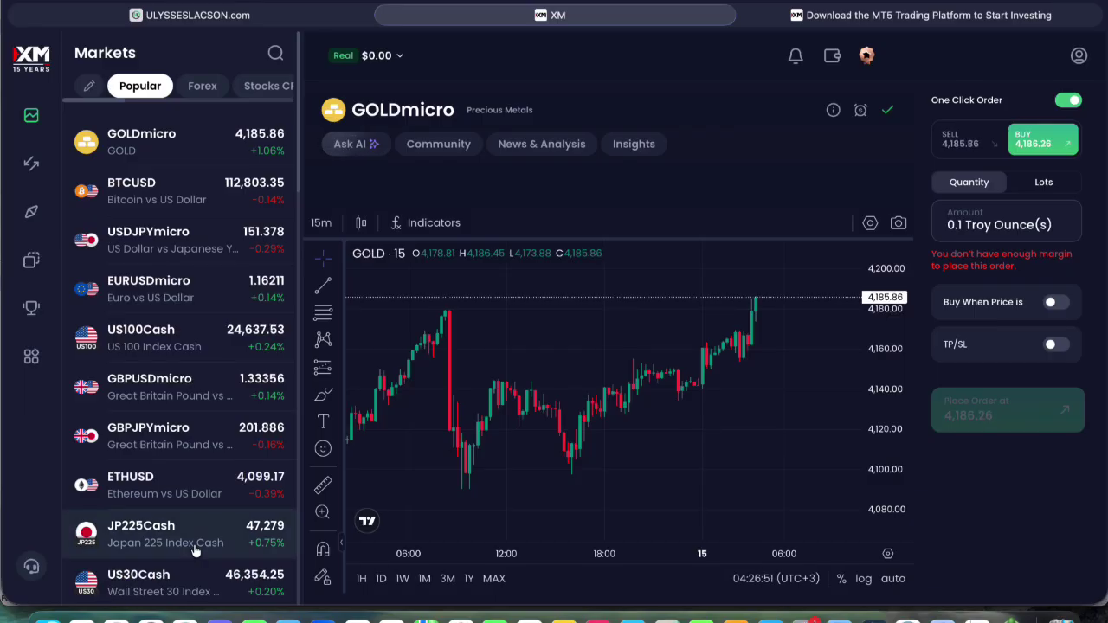
{"action": "left_click", "coordinate": [183, 16]}
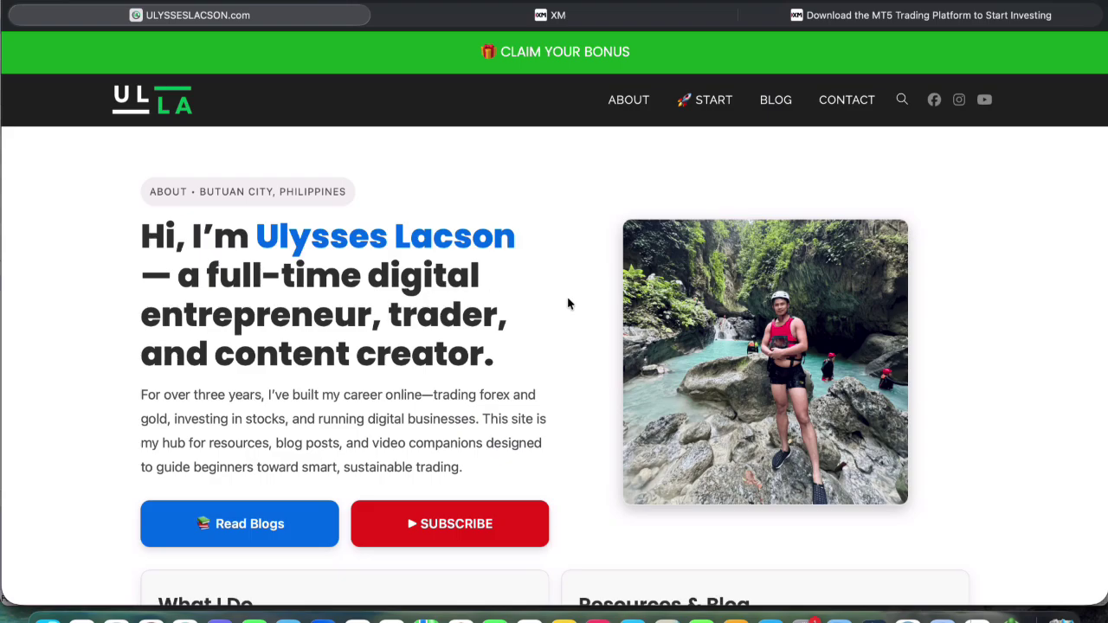
{"action": "scroll", "coordinate": [550, 294], "scroll_direction": "down", "scroll_amount": 2}
{"action": "scroll", "coordinate": [552, 295], "scroll_direction": "down", "scroll_amount": 3}
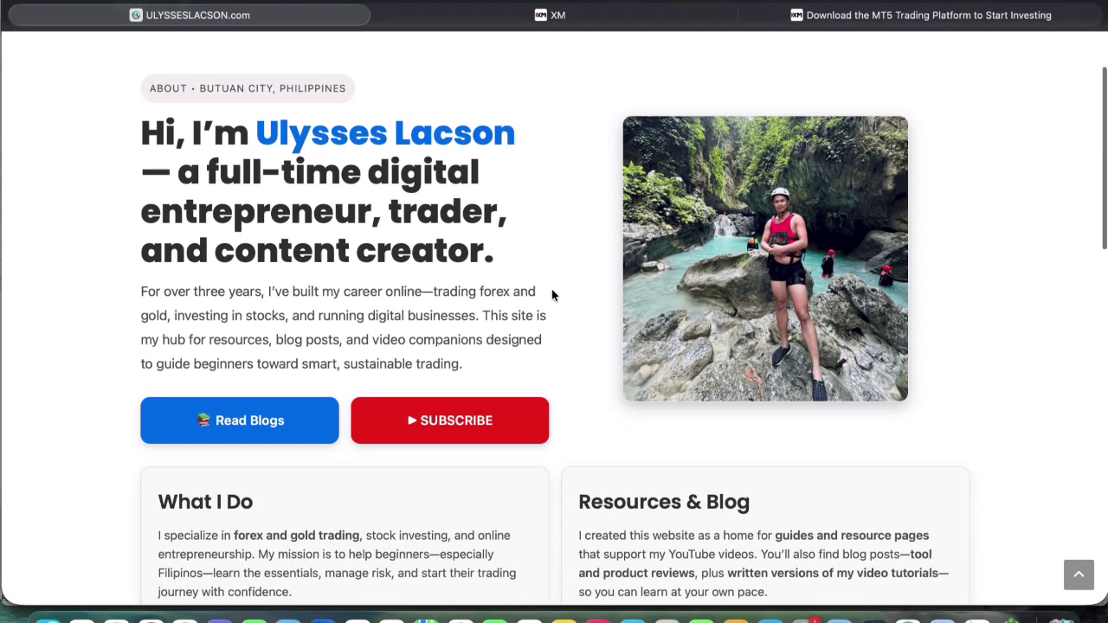
{"action": "scroll", "coordinate": [552, 295], "scroll_direction": "down", "scroll_amount": 1}
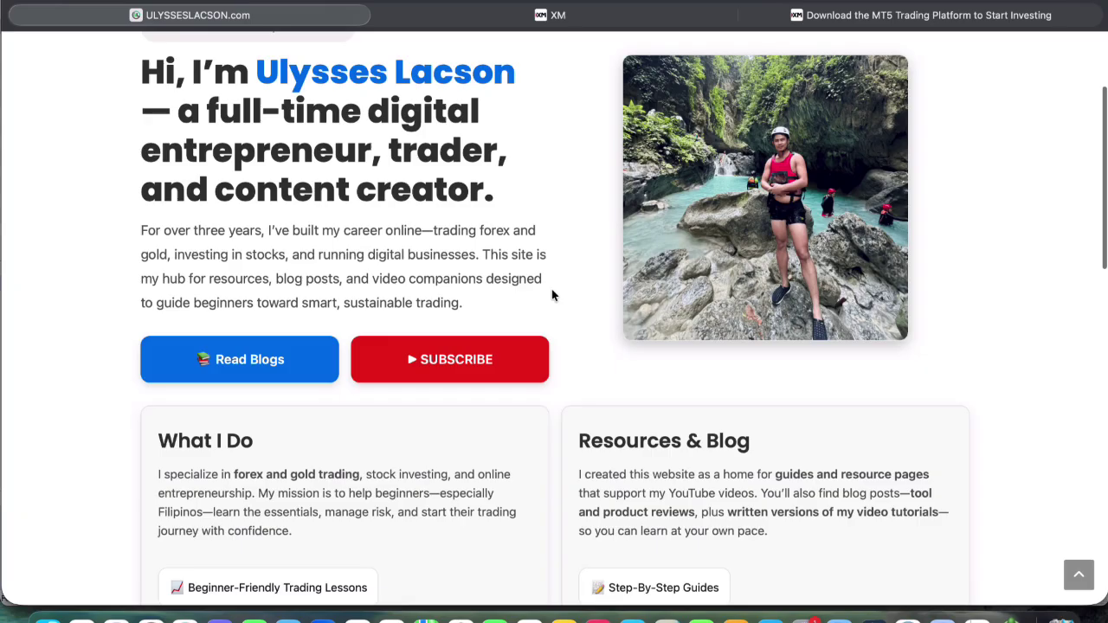
{"action": "scroll", "coordinate": [552, 295], "scroll_direction": "up", "scroll_amount": 4}
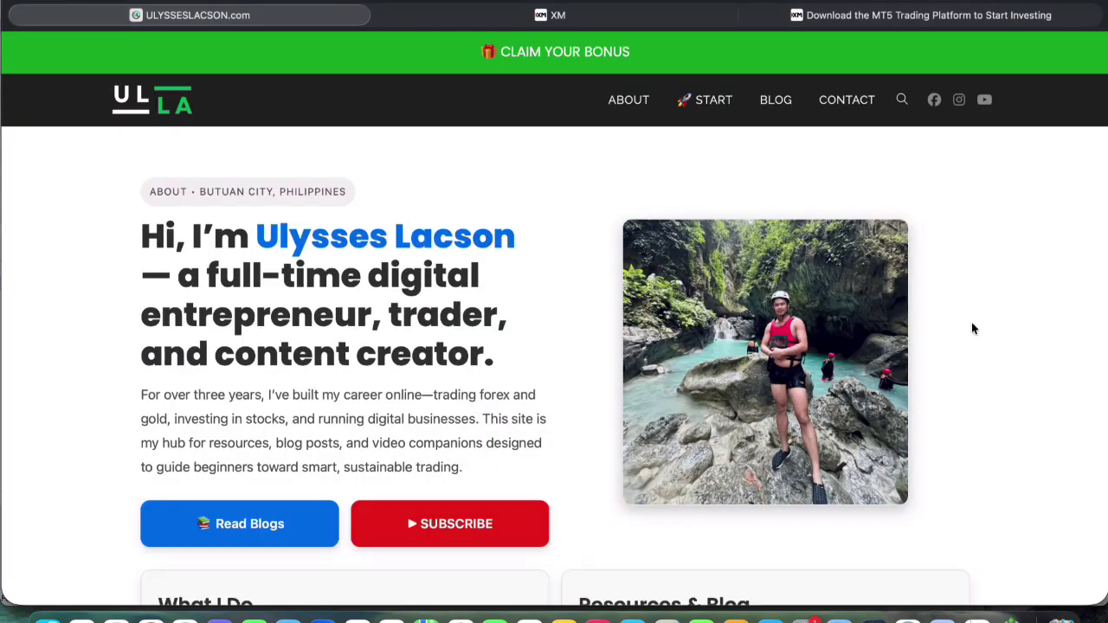
Open the XM web trader's More panel and scroll it to the Platforms section
{"action": "left_click", "coordinate": [610, 15]}
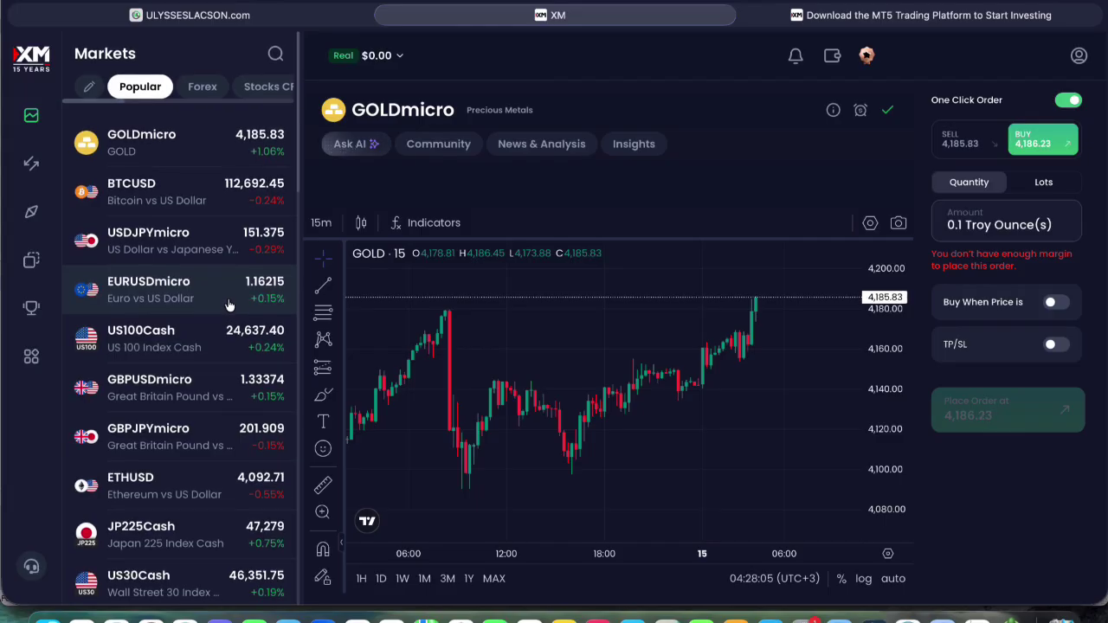
{"action": "left_click", "coordinate": [43, 350]}
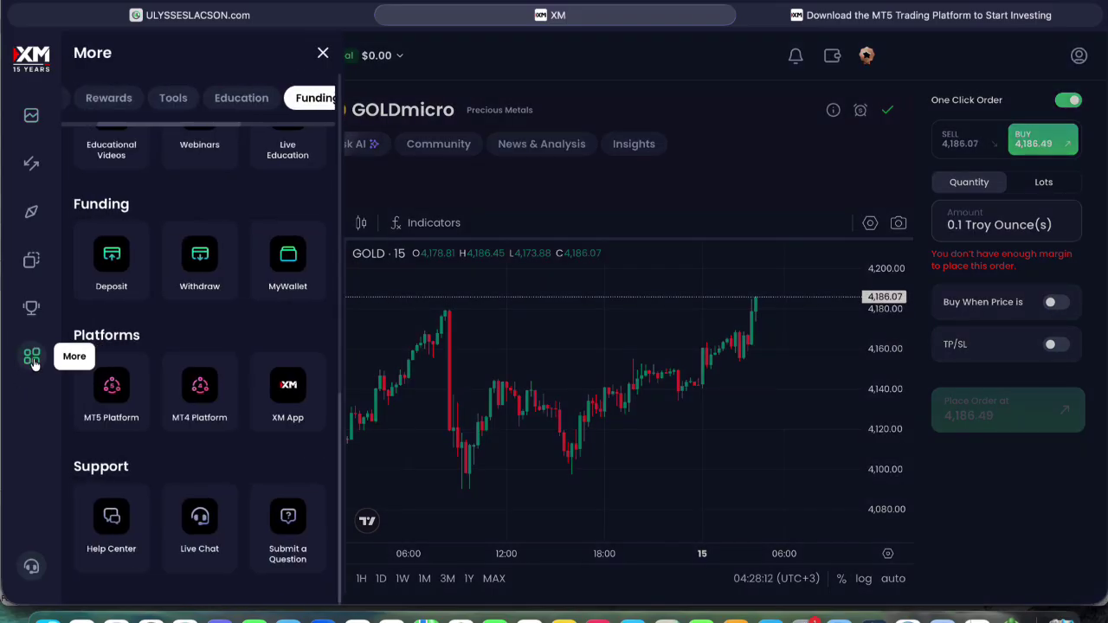
{"action": "scroll", "coordinate": [150, 444], "scroll_direction": "down", "scroll_amount": 1}
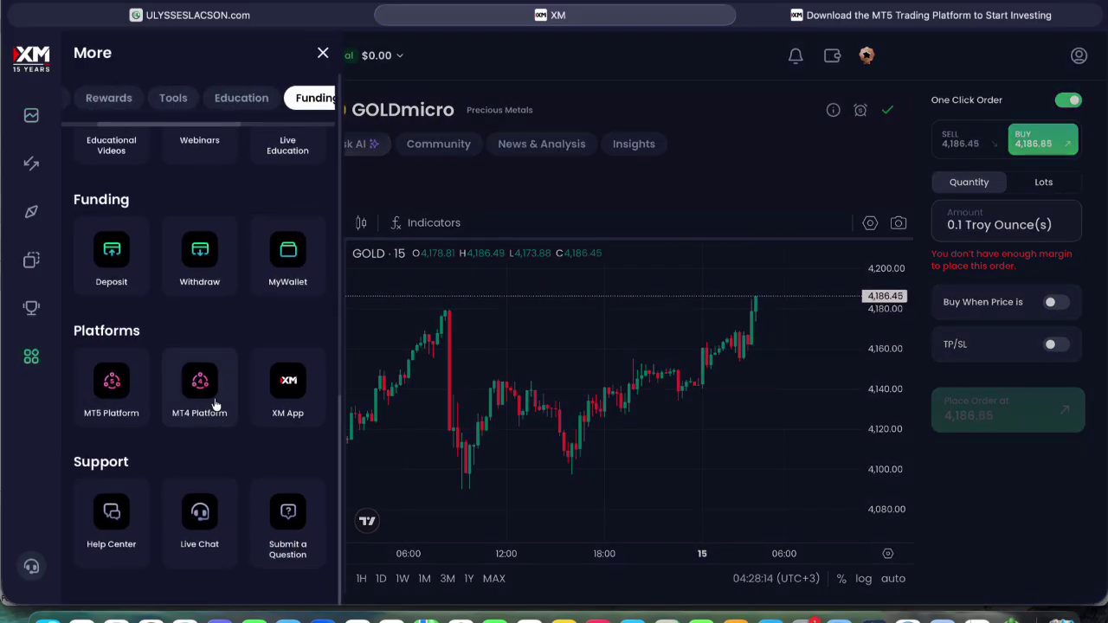
{"action": "scroll", "coordinate": [106, 396], "scroll_direction": "up", "scroll_amount": 3}
{"action": "scroll", "coordinate": [99, 425], "scroll_direction": "down", "scroll_amount": 2}
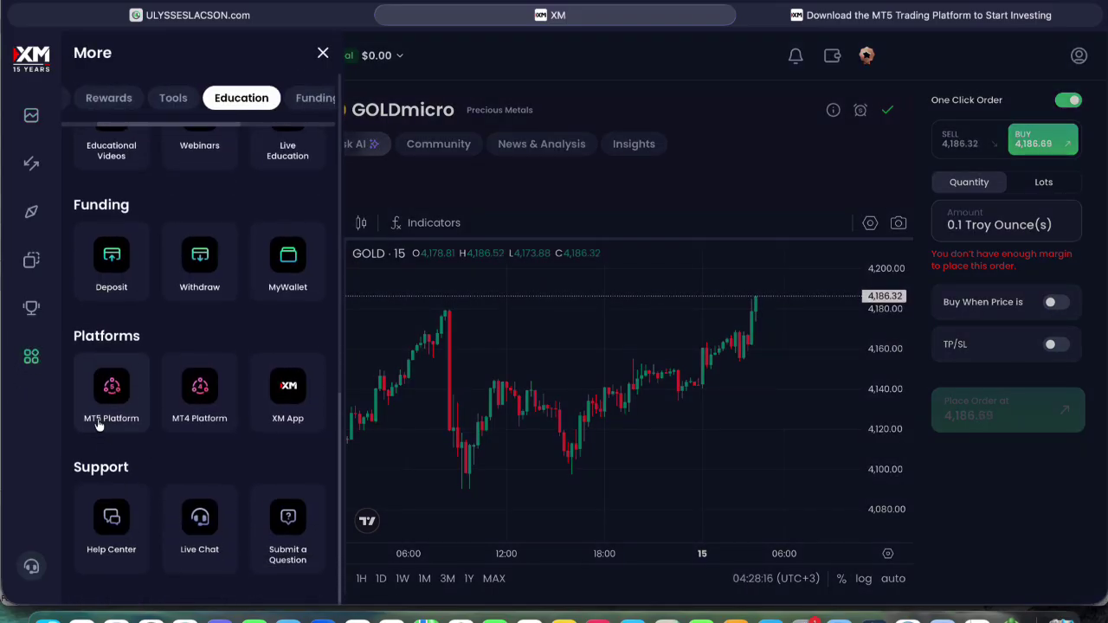
{"action": "scroll", "coordinate": [128, 411], "scroll_direction": "up", "scroll_amount": 2}
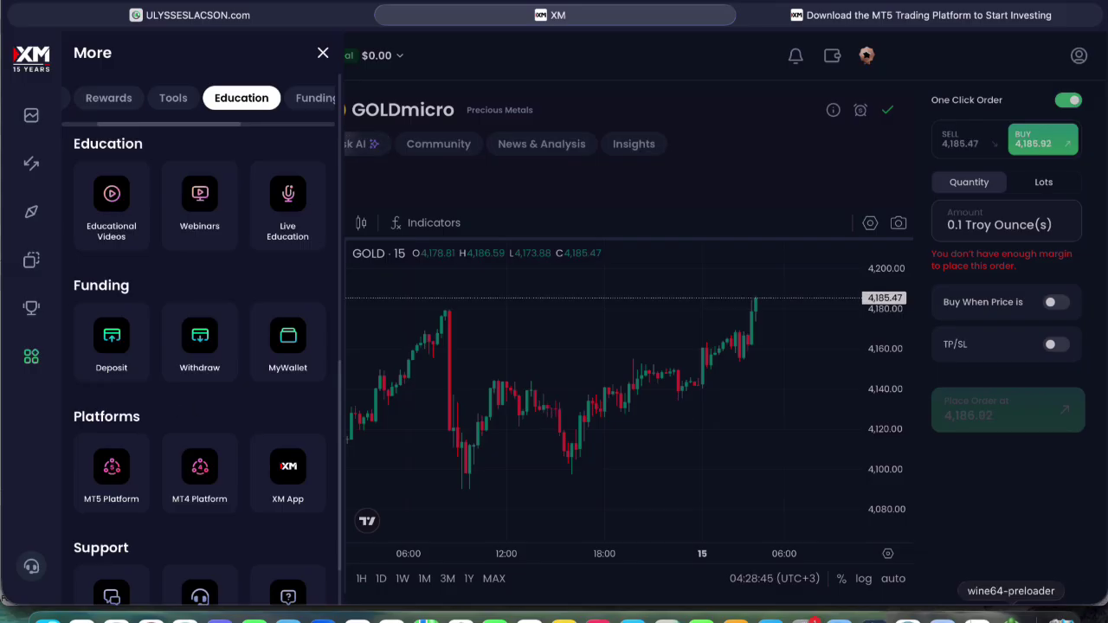
In MetaTrader 5, start a new account via File > Open an Account
{"action": "left_click", "coordinate": [1010, 616]}
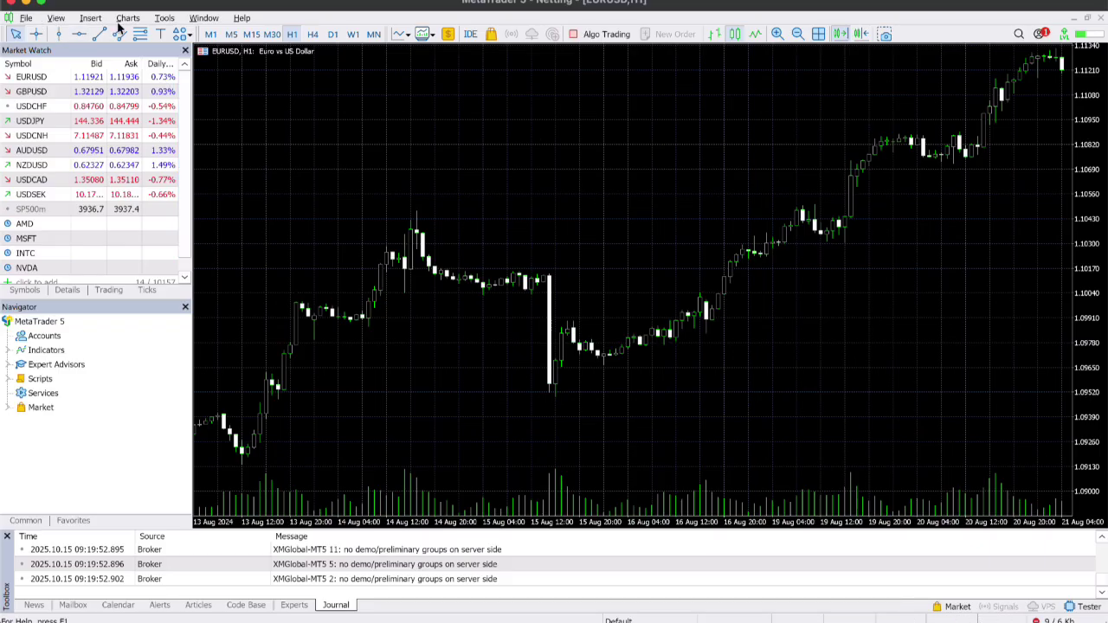
{"action": "left_click", "coordinate": [26, 18]}
{"action": "mouse_move", "coordinate": [47, 36]}
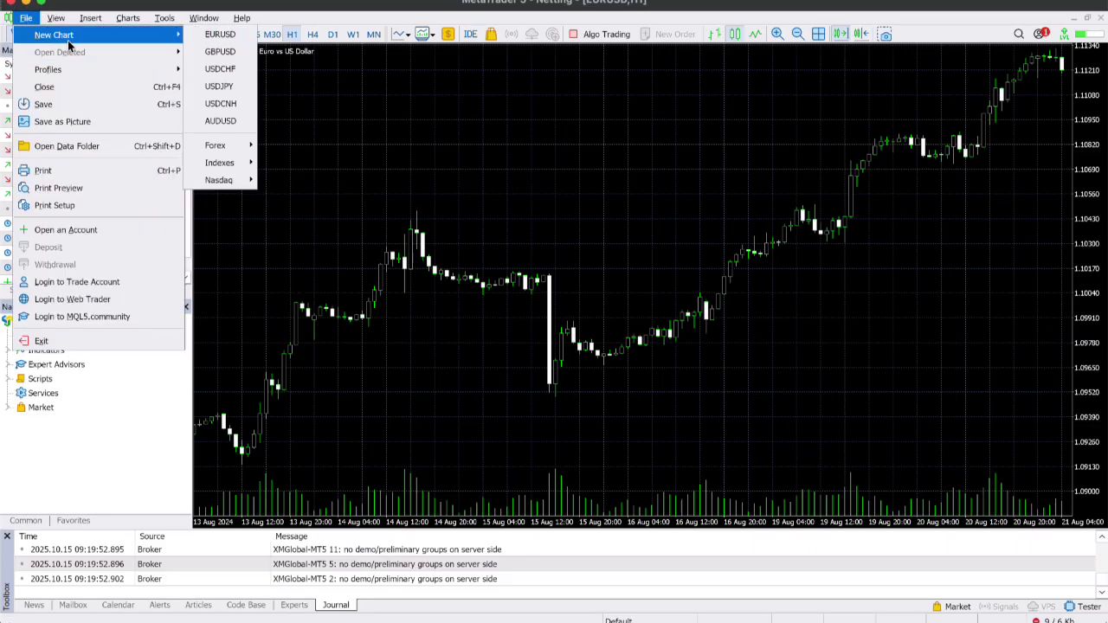
{"action": "left_click", "coordinate": [65, 229]}
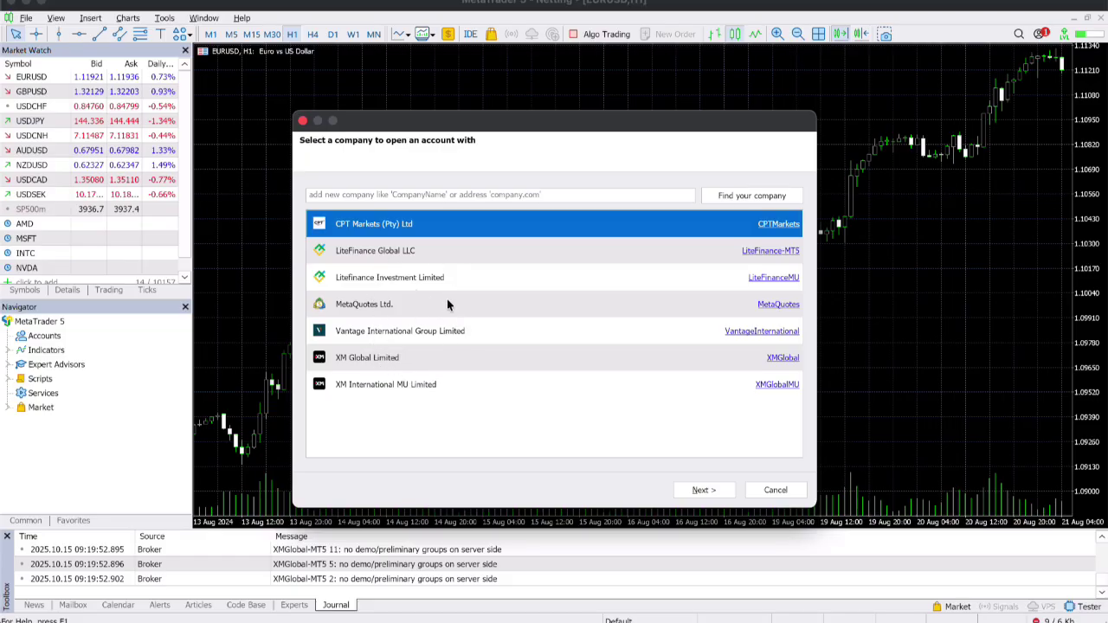
Search brokers for 'xm global' and select XM Global Limited
{"action": "left_click", "coordinate": [393, 195]}
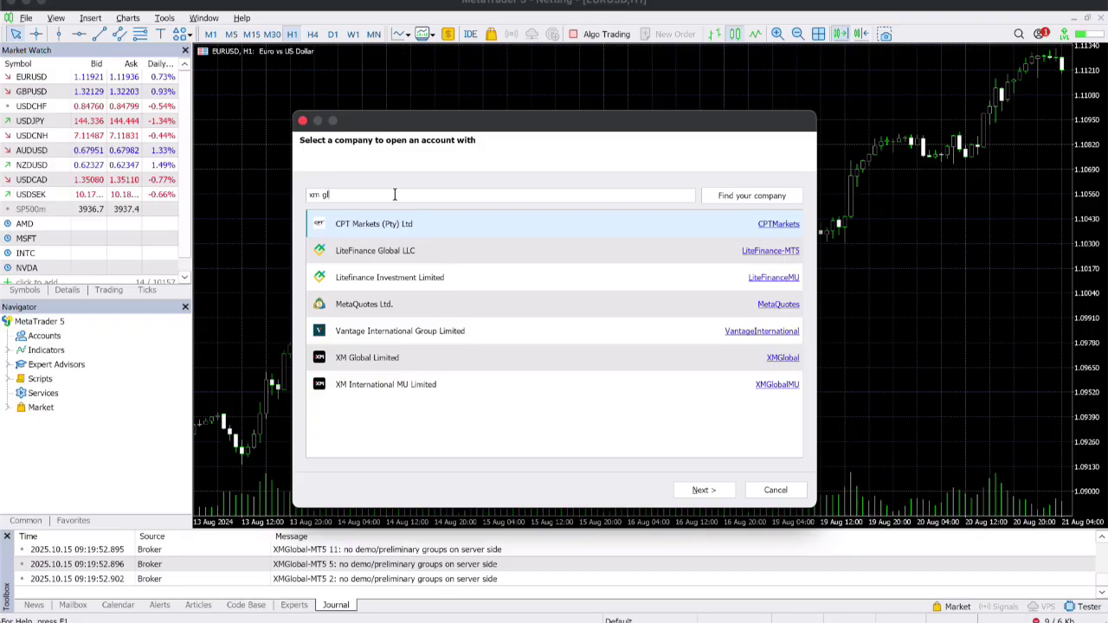
{"action": "type", "text": "xm global"}
{"action": "key", "text": "Return"}
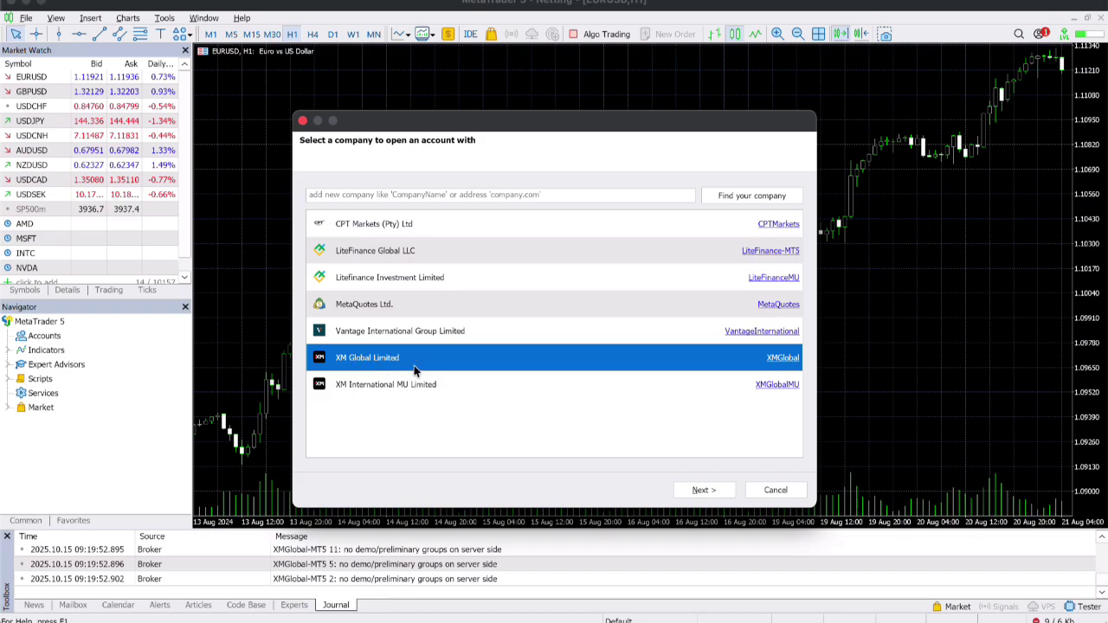
{"action": "left_click", "coordinate": [362, 365]}
Choose 'Connect with an existing trade account', then return to Safari's XM web trader
{"action": "left_click", "coordinate": [705, 489]}
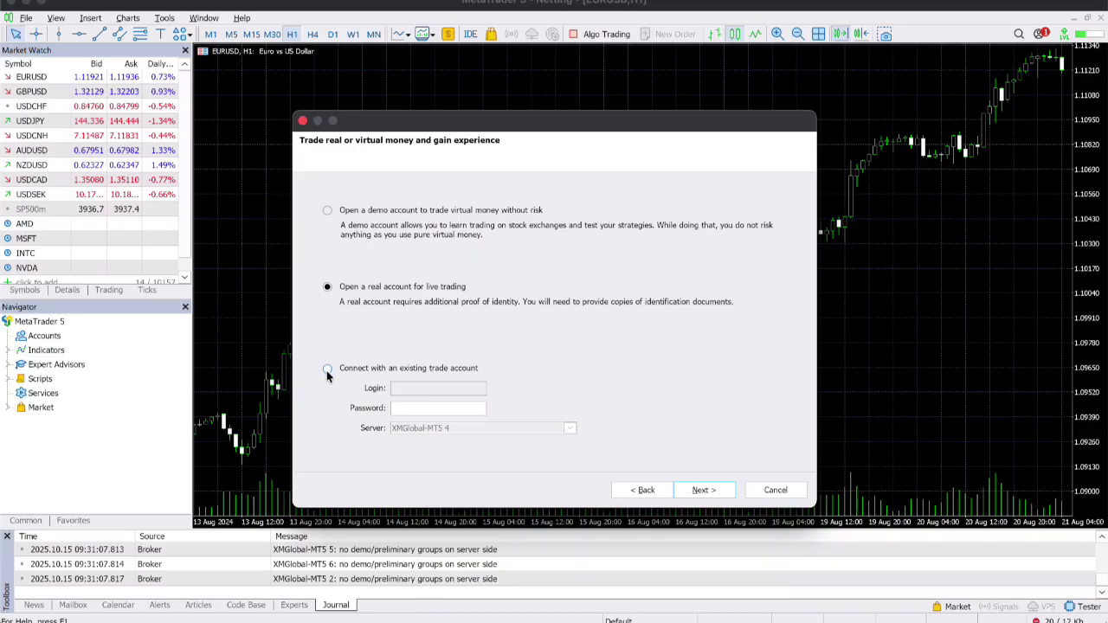
{"action": "left_click", "coordinate": [326, 369]}
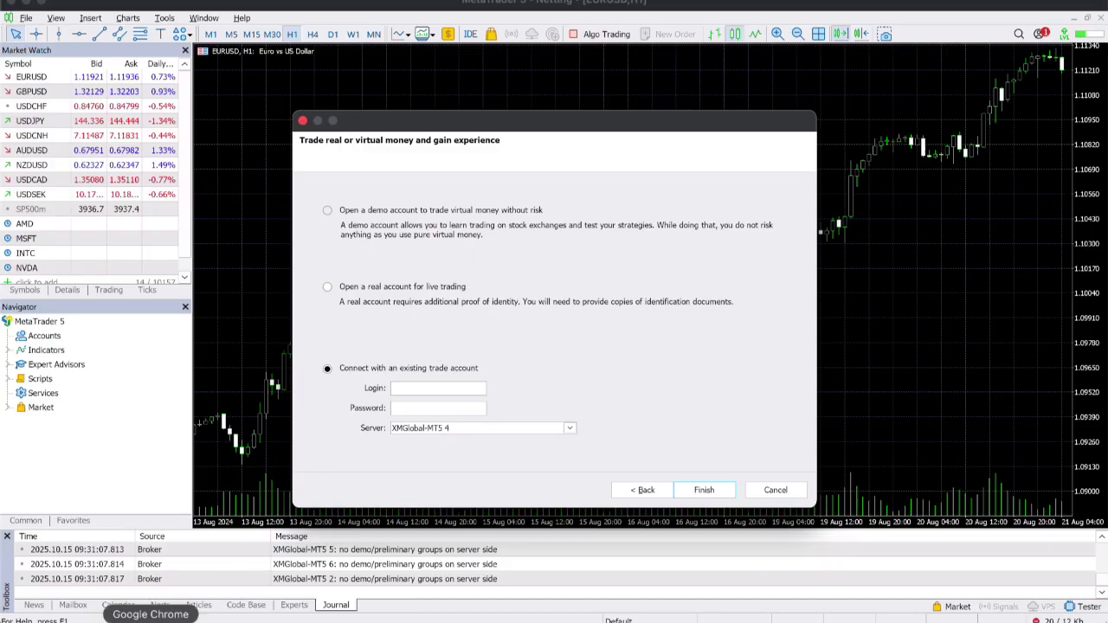
{"action": "left_click", "coordinate": [116, 618]}
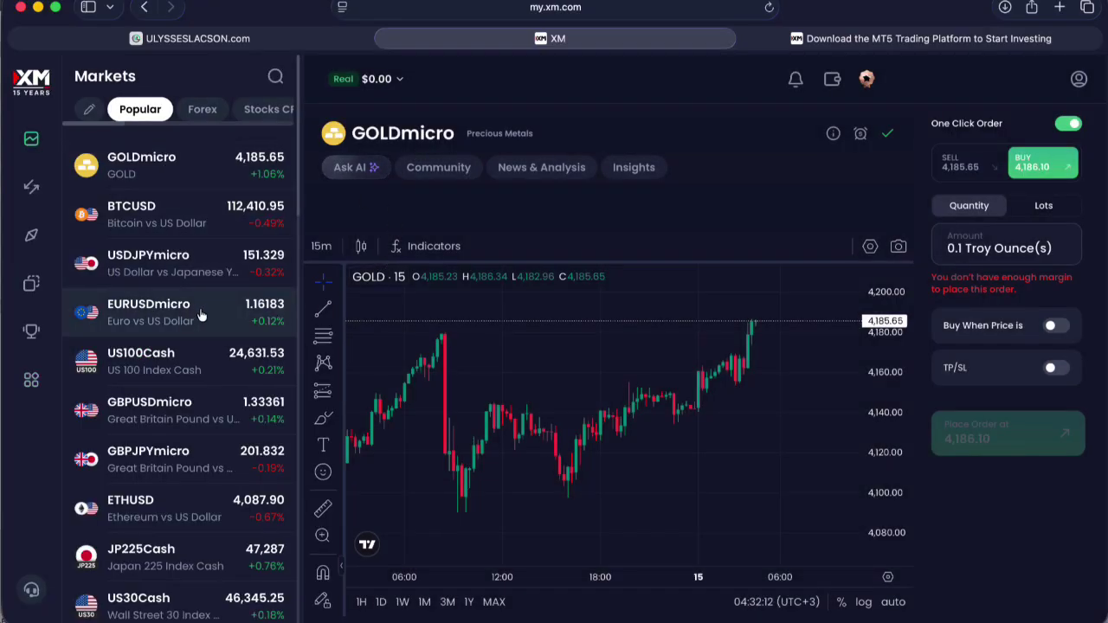
Open the real account's Account Information (server XMGlobal-MT5 13) and copy its MT ID
{"action": "left_click", "coordinate": [342, 79]}
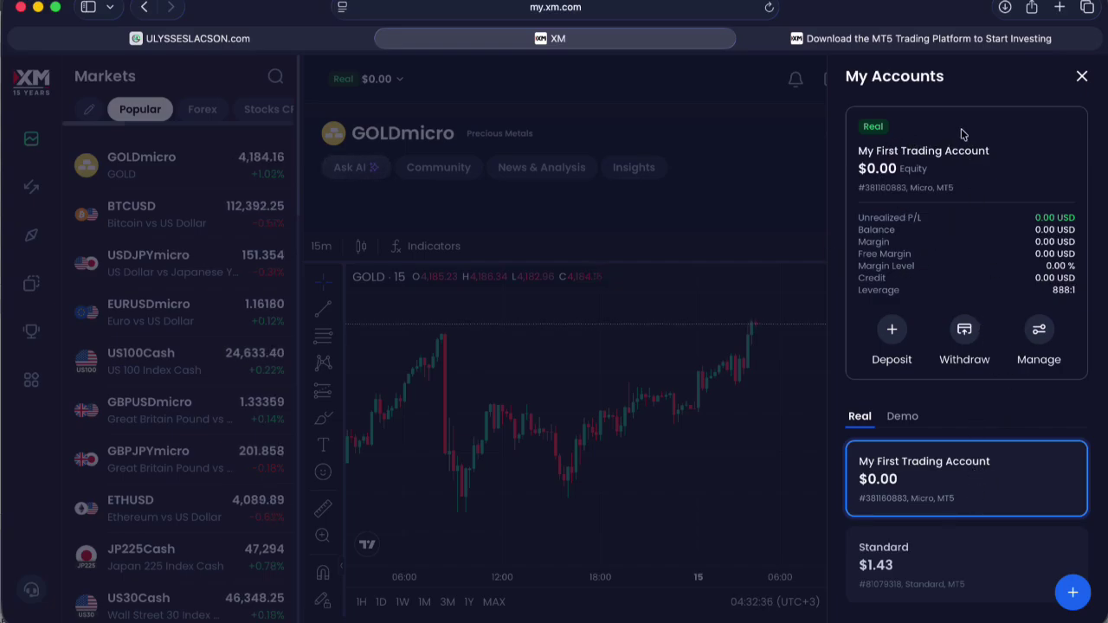
{"action": "double_click", "coordinate": [944, 187]}
{"action": "left_click", "coordinate": [969, 209]}
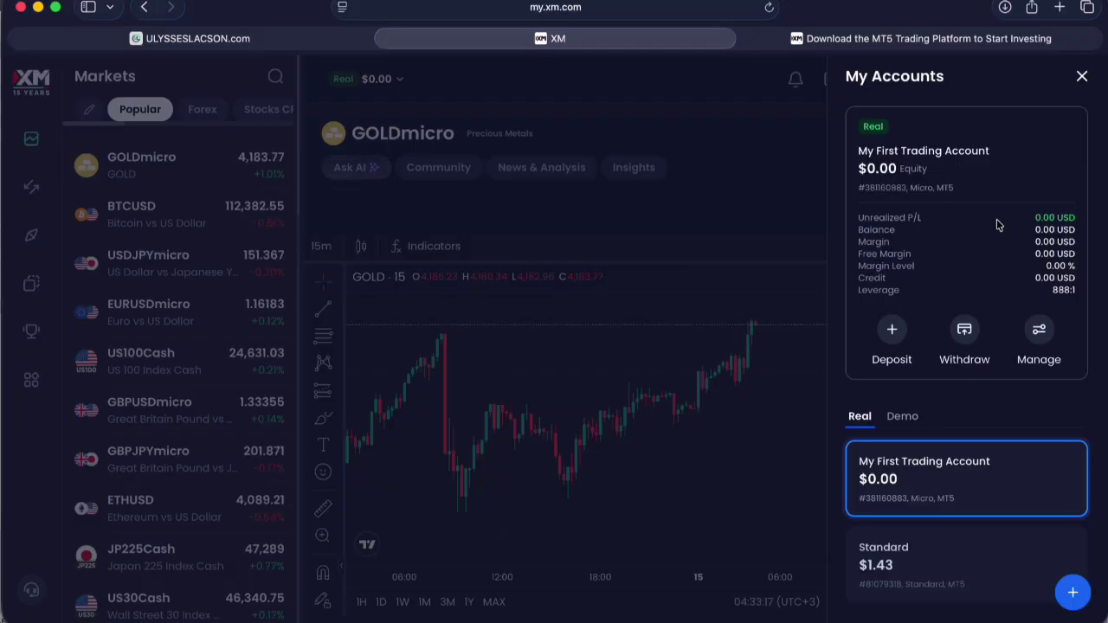
{"action": "left_click", "coordinate": [1039, 332]}
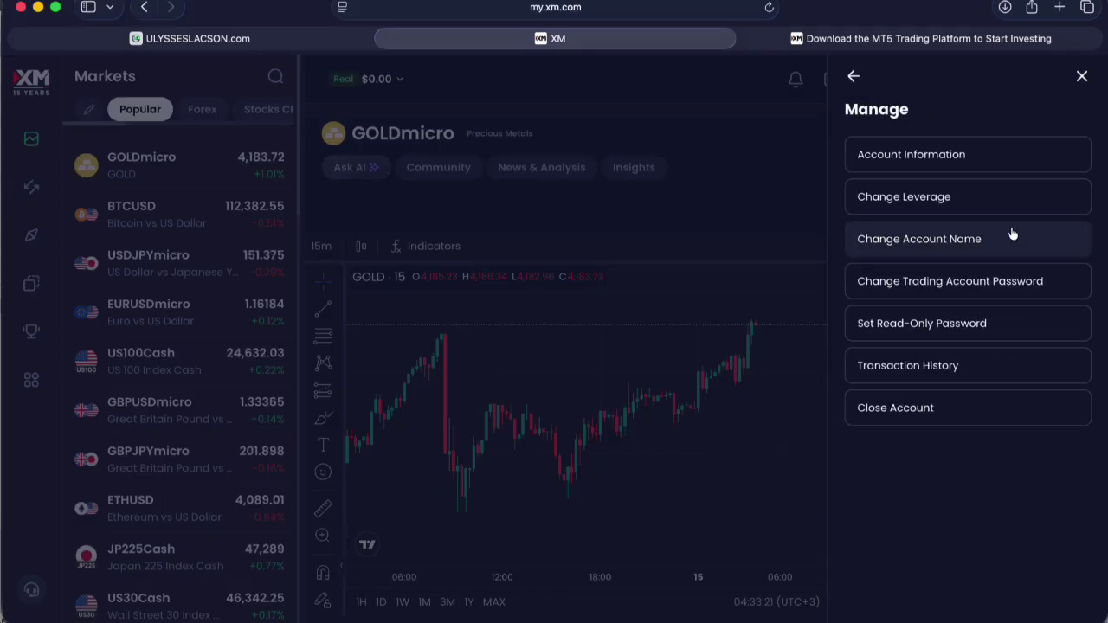
{"action": "left_click", "coordinate": [928, 157]}
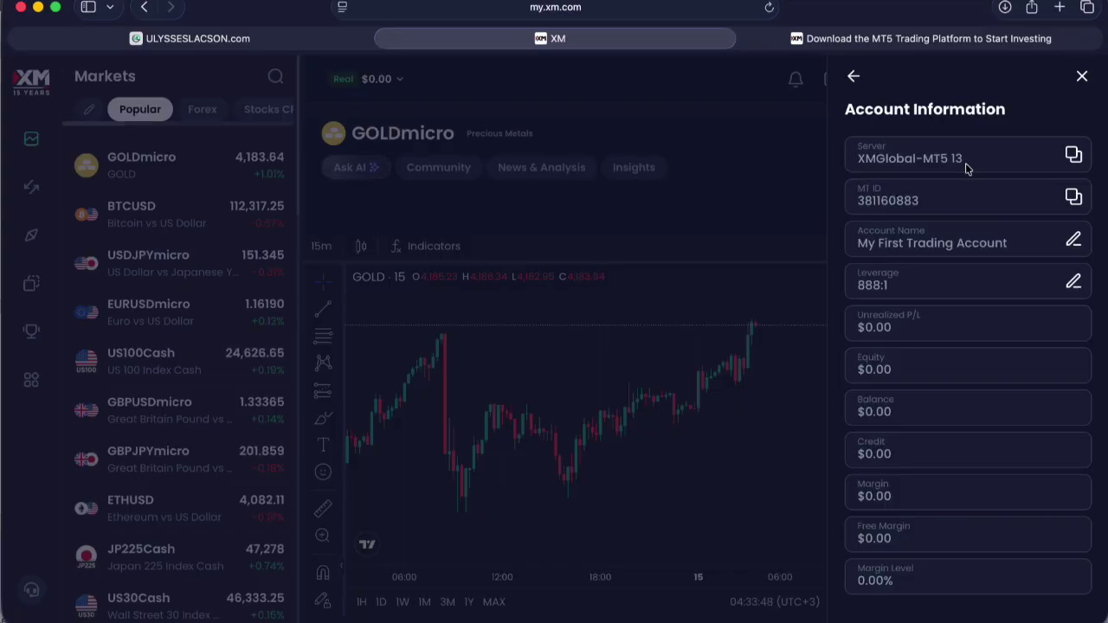
{"action": "left_click", "coordinate": [1073, 198]}
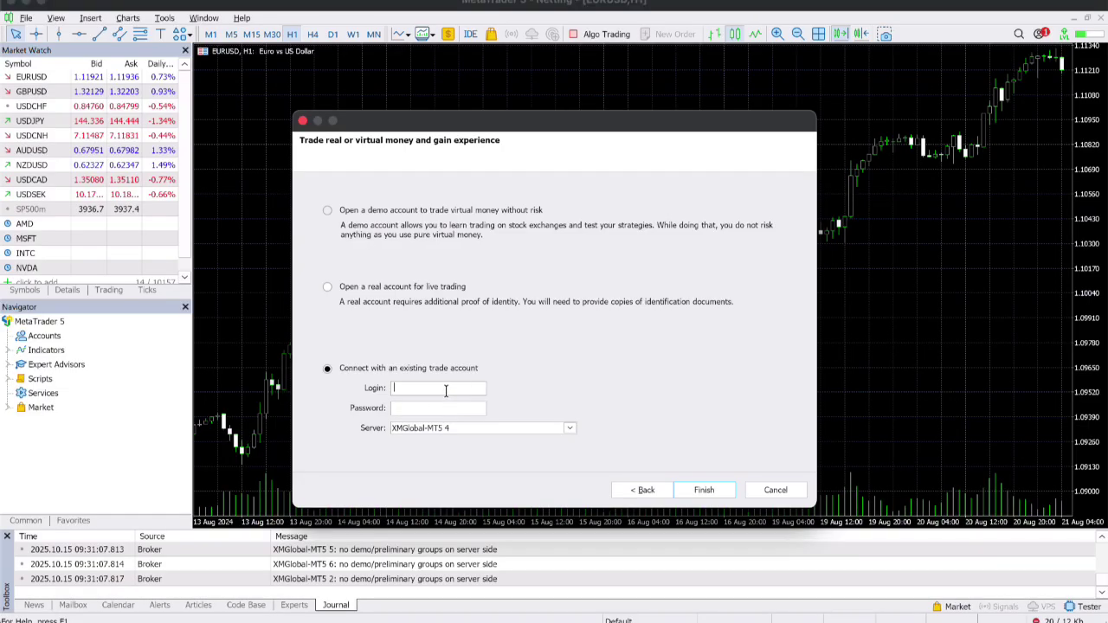
Paste the MT ID as login, choose server XMGlobal-MT5 13, enter the password and finish
{"action": "right_click", "coordinate": [449, 391]}
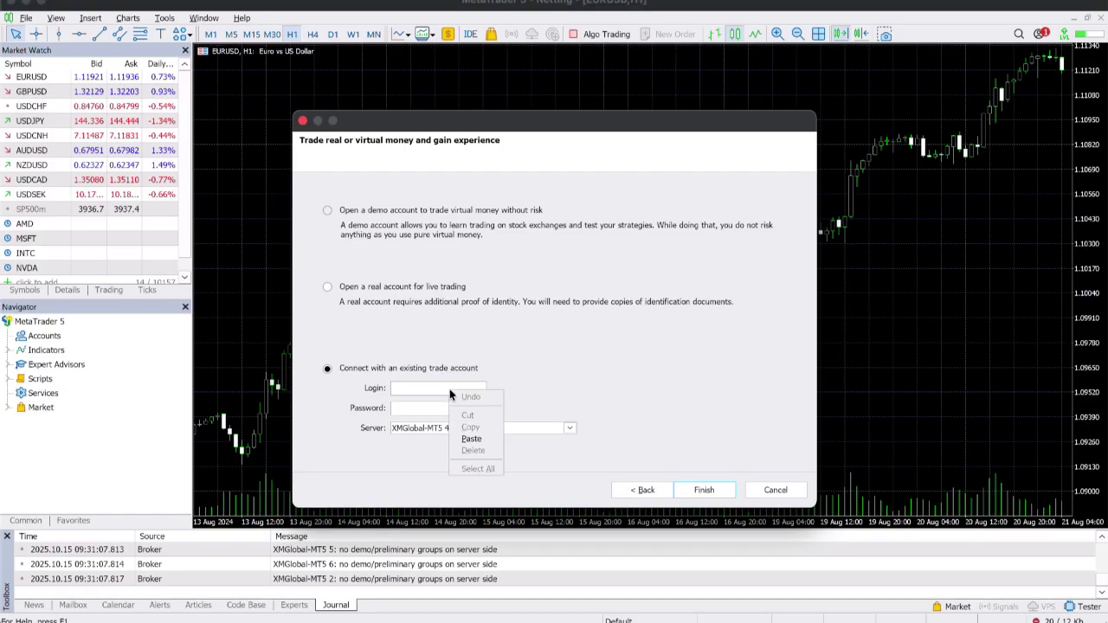
{"action": "left_click", "coordinate": [467, 439]}
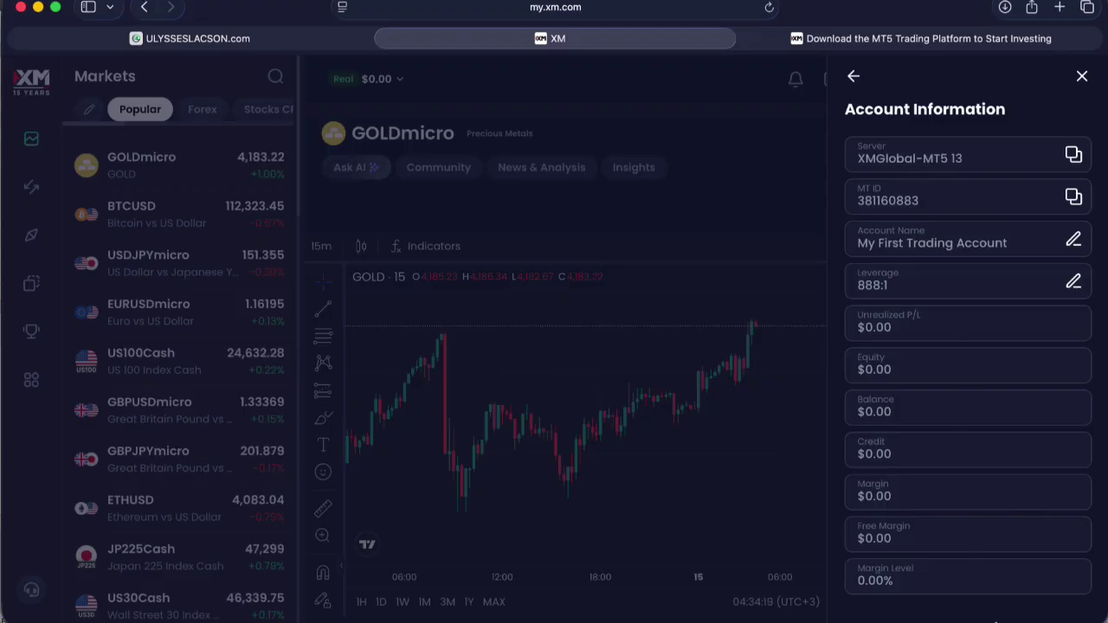
{"action": "left_click", "coordinate": [1008, 616]}
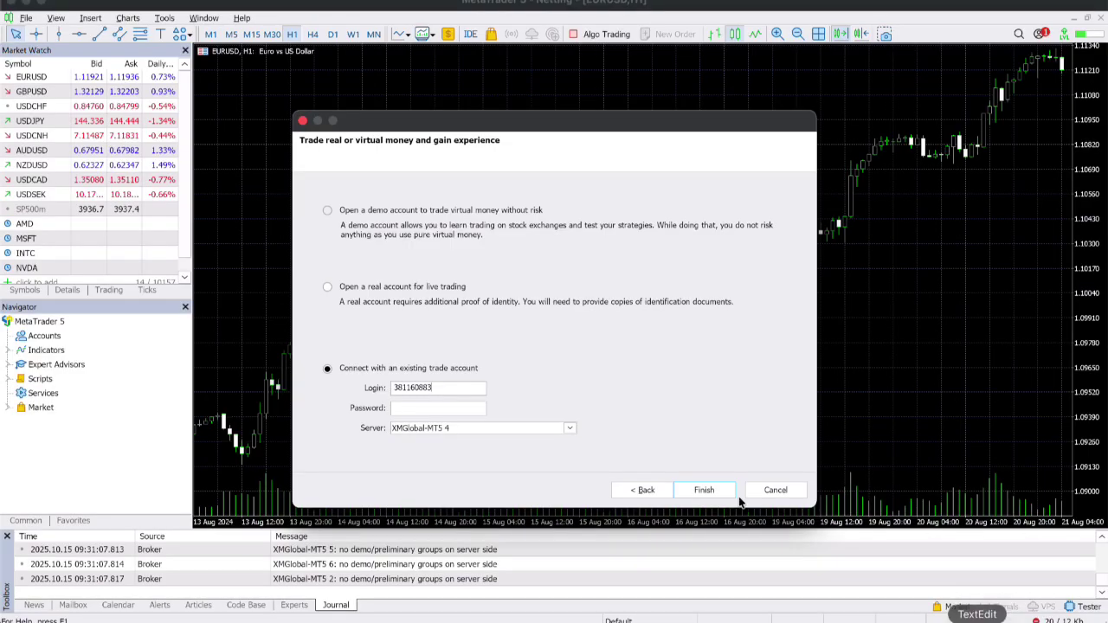
{"action": "left_click", "coordinate": [570, 428]}
{"action": "left_click", "coordinate": [483, 459]}
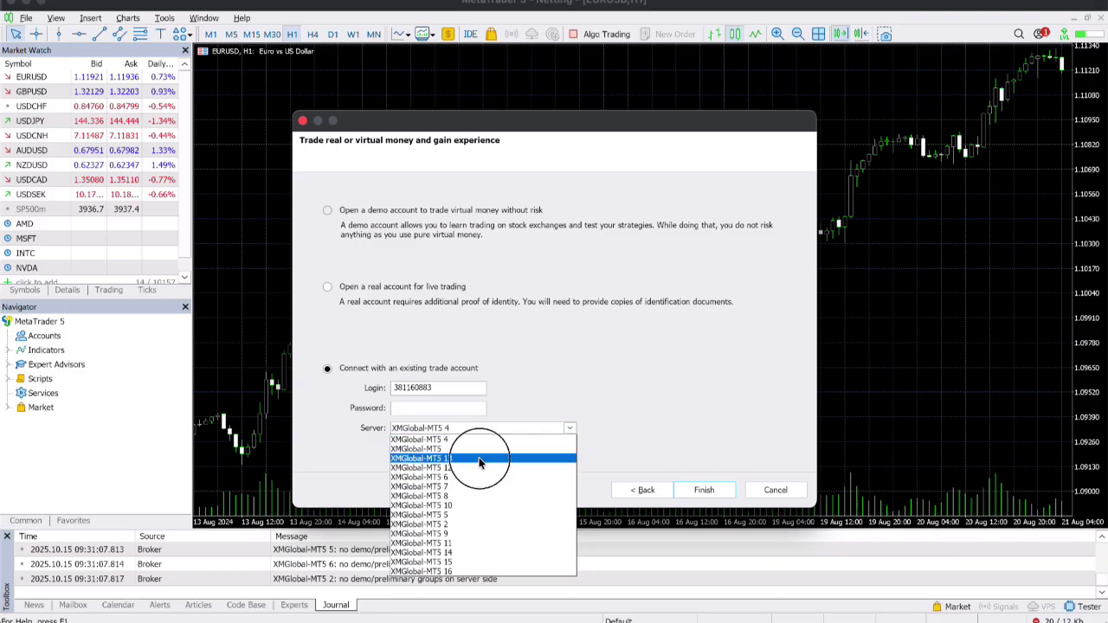
{"action": "left_click", "coordinate": [424, 407]}
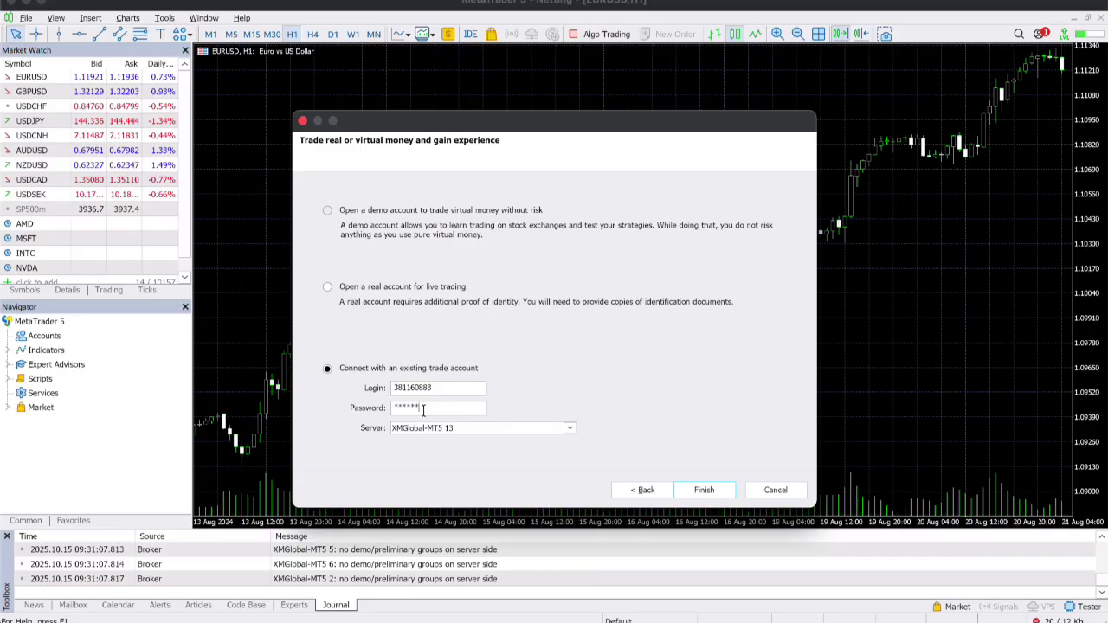
{"action": "left_click", "coordinate": [704, 490]}
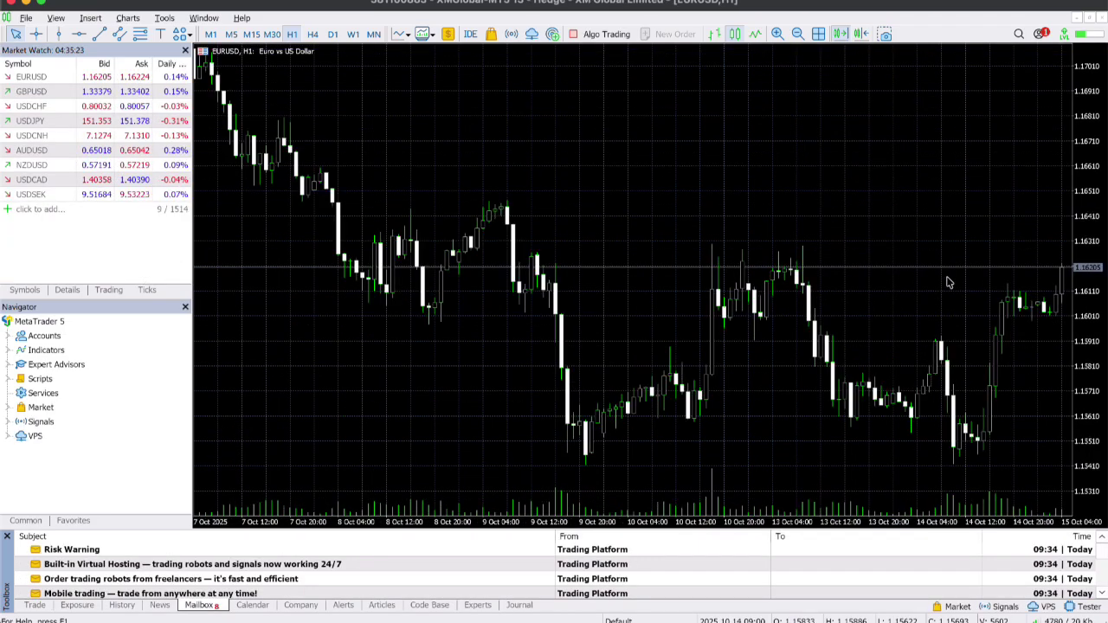
Show the Toolbox Trade tab with balance, equity and free margin at 0.00 USD
{"action": "left_click", "coordinate": [946, 279]}
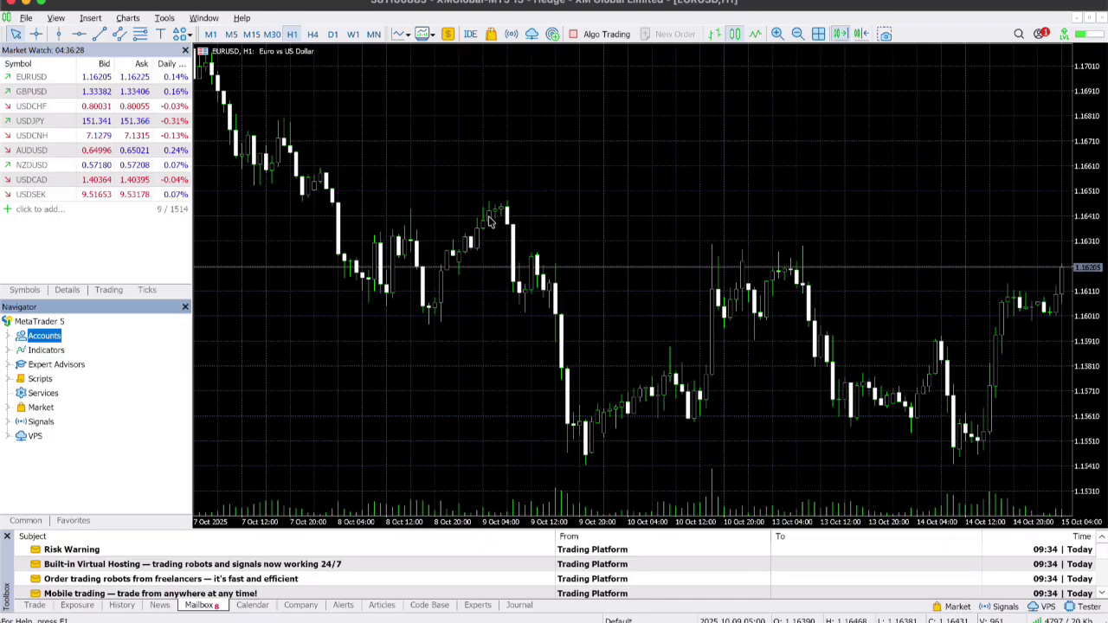
{"action": "left_click", "coordinate": [35, 605]}
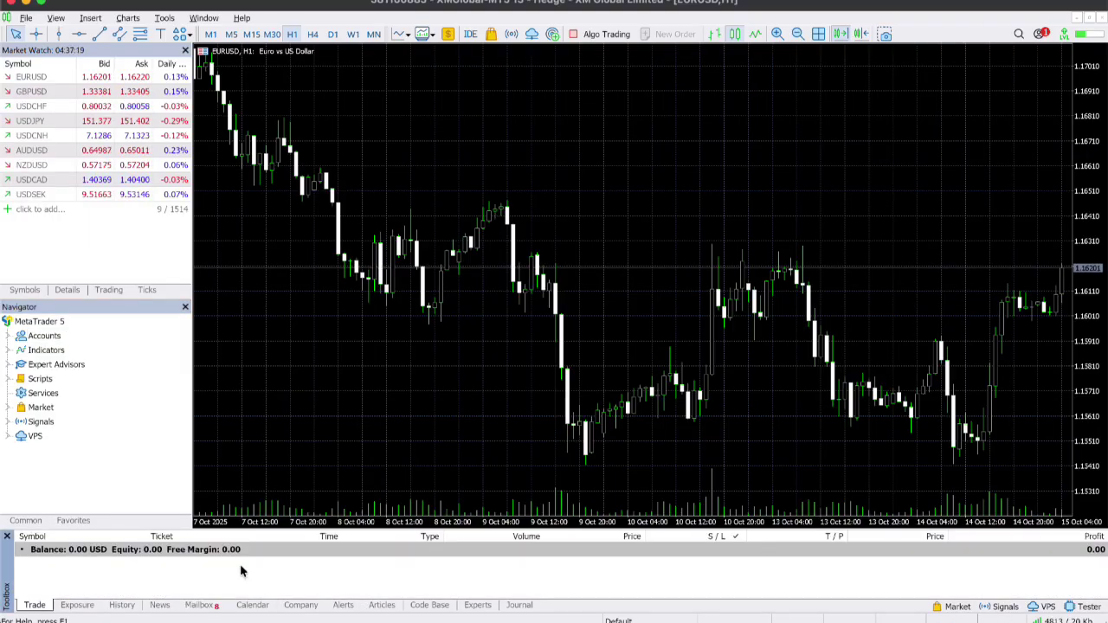
{"action": "left_click", "coordinate": [52, 210]}
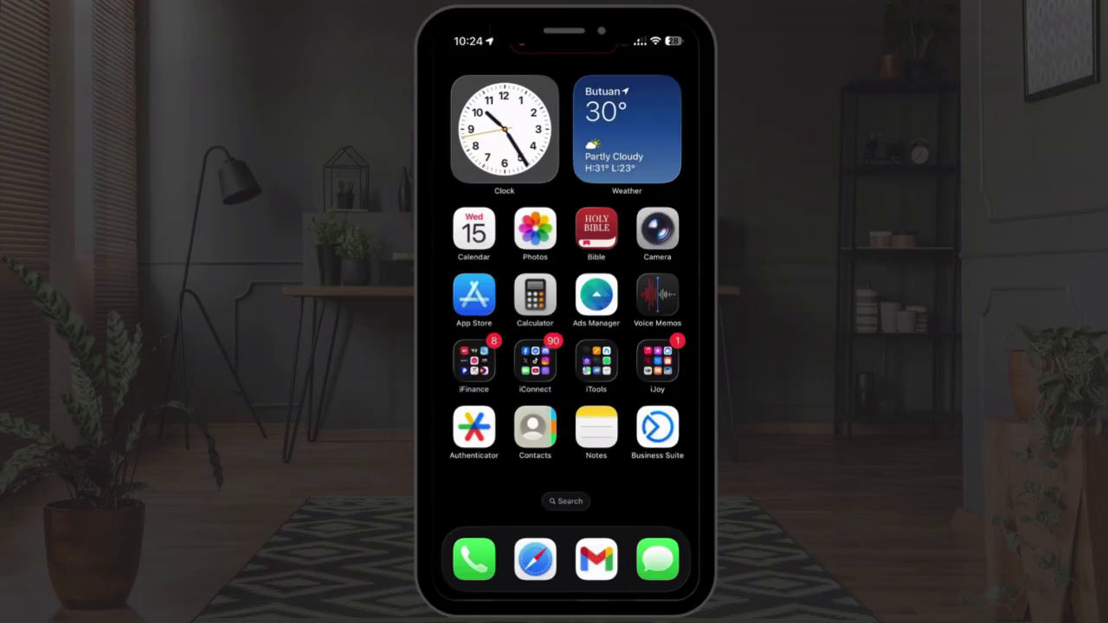
Search the App Store for 'Mt5', install MetaTrader 5 and launch it
{"action": "left_click", "coordinate": [474, 295]}
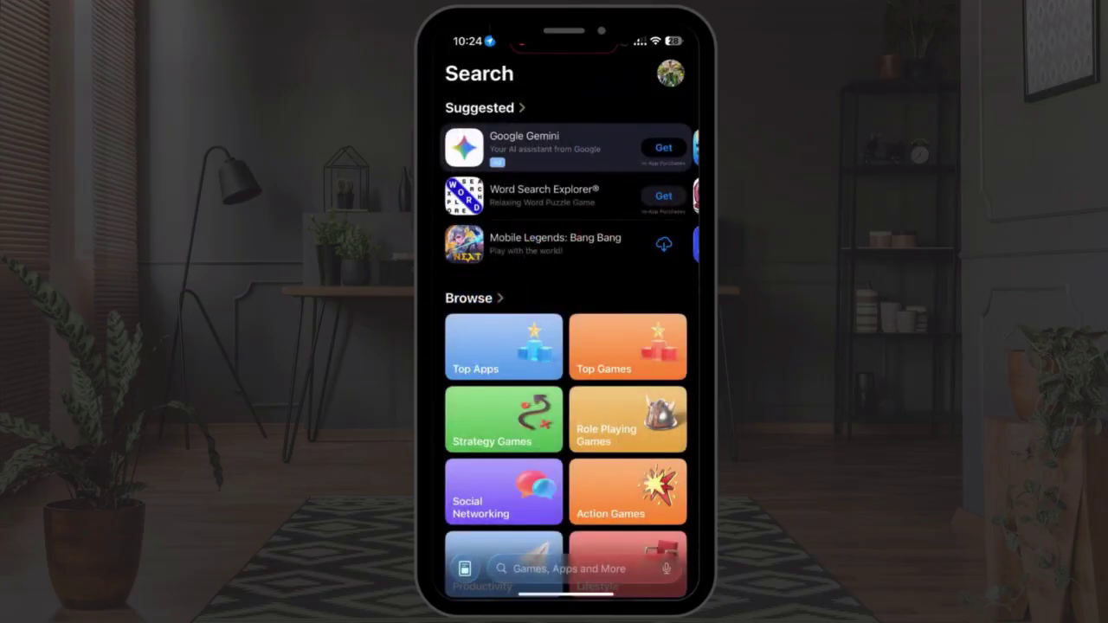
{"action": "left_click", "coordinate": [569, 568]}
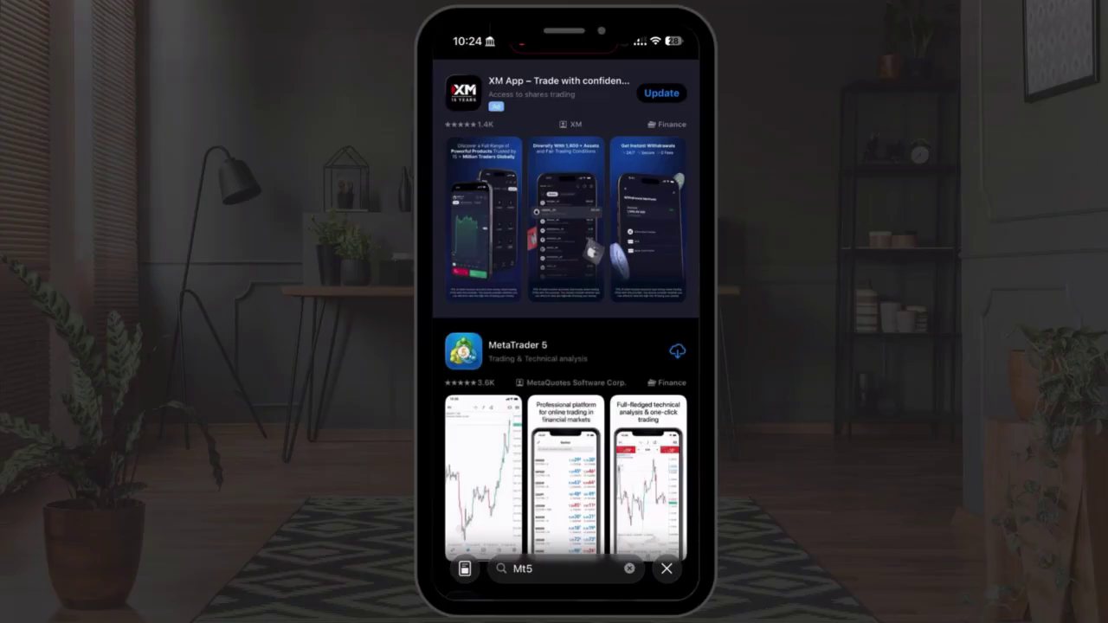
{"action": "left_click", "coordinate": [676, 352]}
{"action": "left_click", "coordinate": [663, 351]}
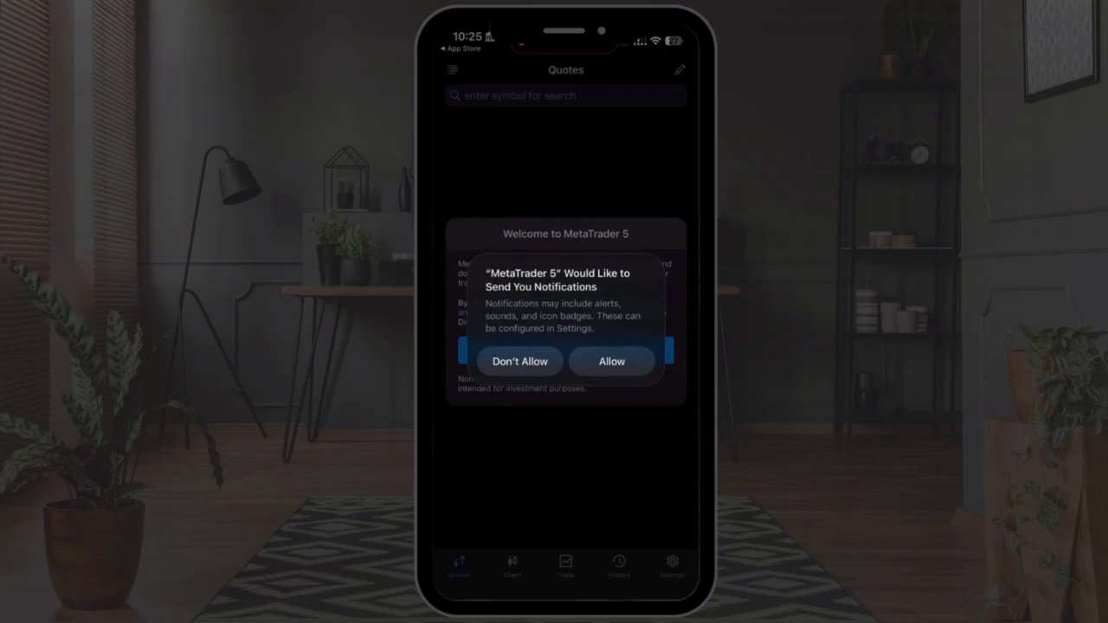
Answer the notification prompt, accept the terms, reach the Brokers list, then go home
{"action": "left_click", "coordinate": [611, 360]}
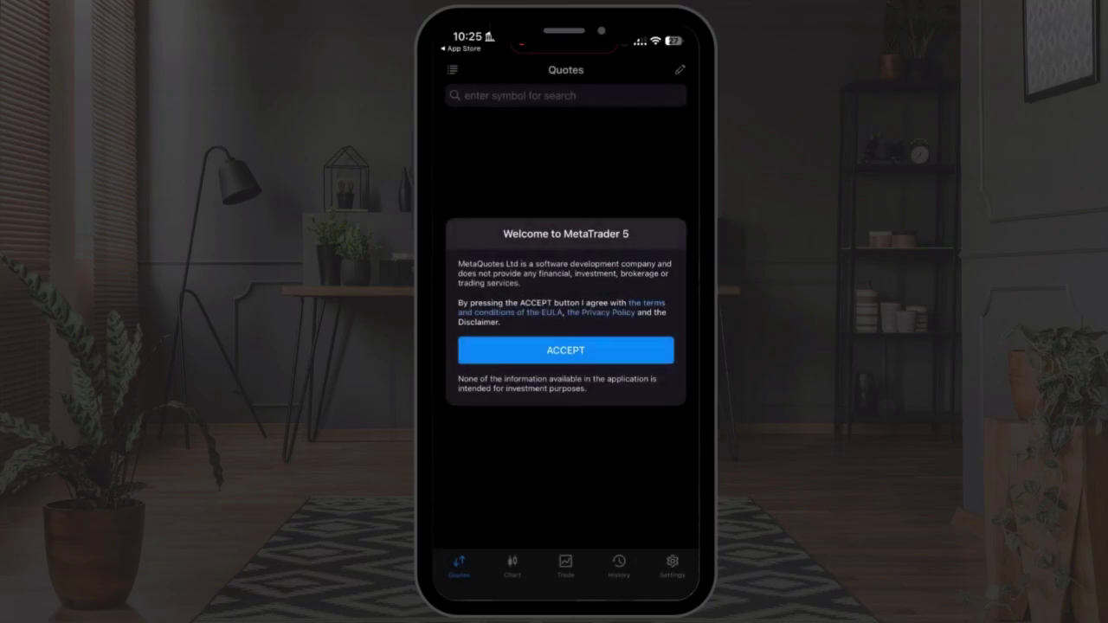
{"action": "left_click", "coordinate": [565, 350]}
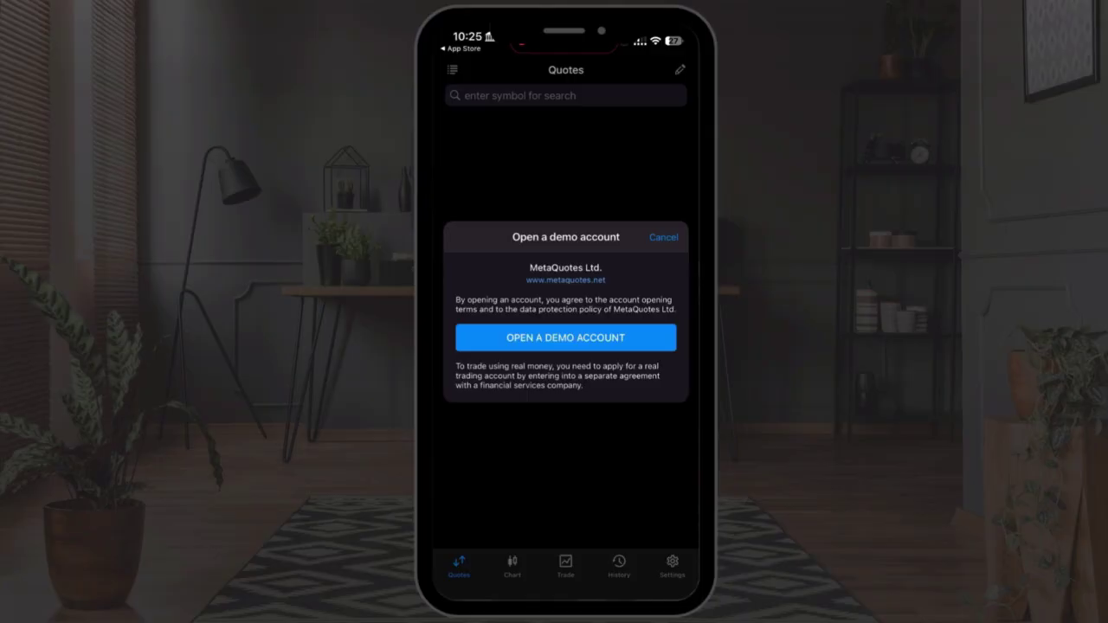
{"action": "left_click", "coordinate": [566, 338]}
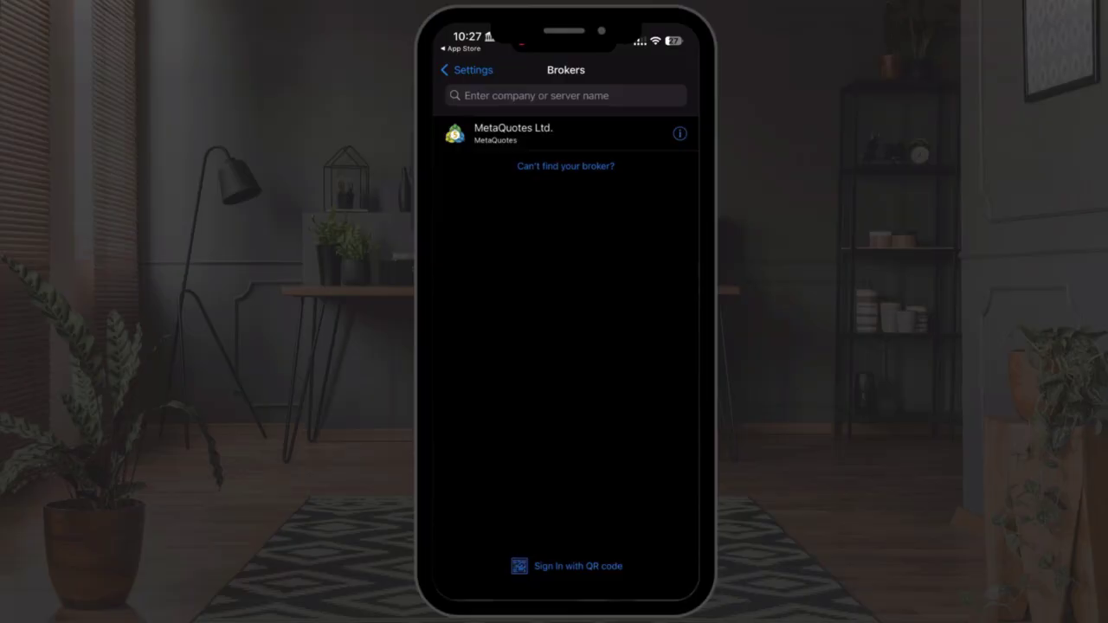
{"action": "left_click_drag", "start_coordinate": [565, 590], "coordinate": [565, 363]}
{"action": "left_click_drag", "start_coordinate": [485, 303], "coordinate": [658, 303]}
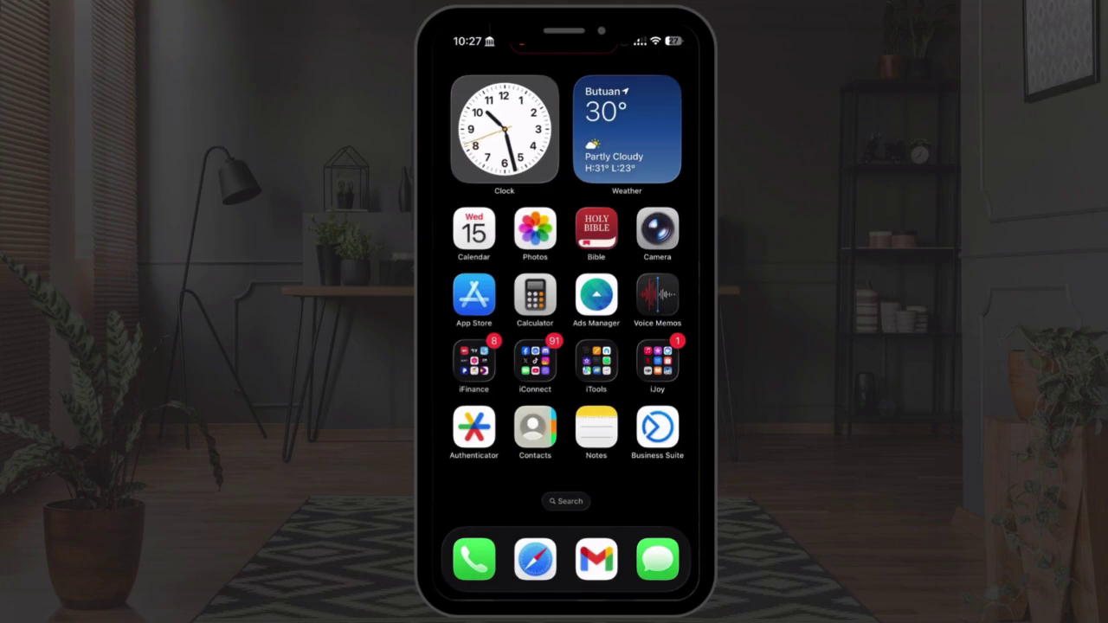
Launch XM from the iFinance folder and open its trading accounts list
{"action": "left_click", "coordinate": [473, 362]}
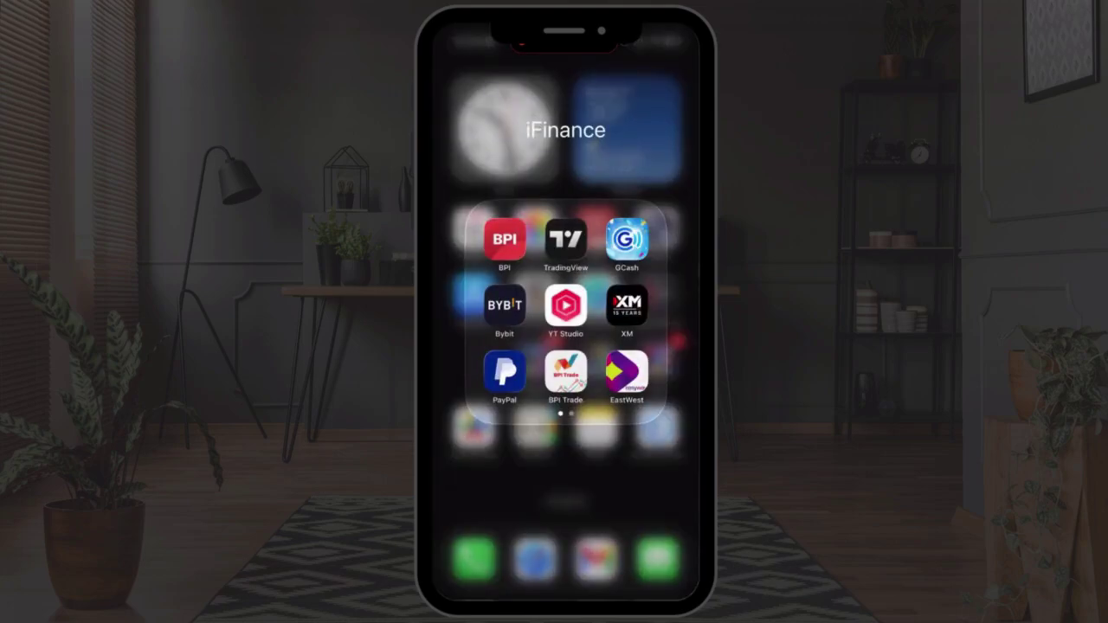
{"action": "left_click", "coordinate": [627, 305]}
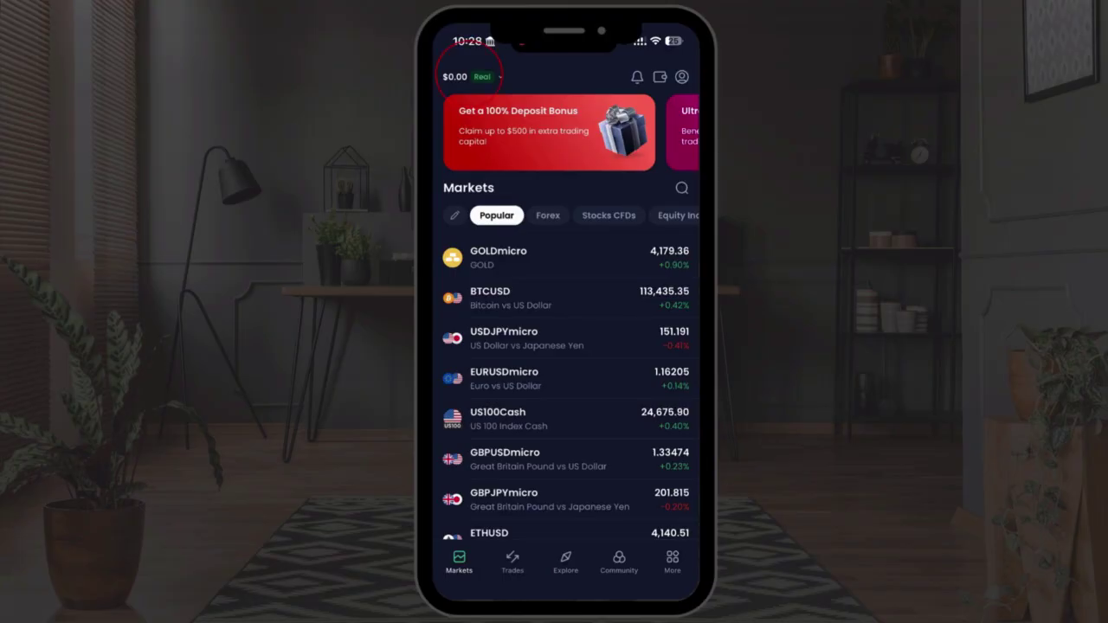
{"action": "left_click", "coordinate": [467, 76]}
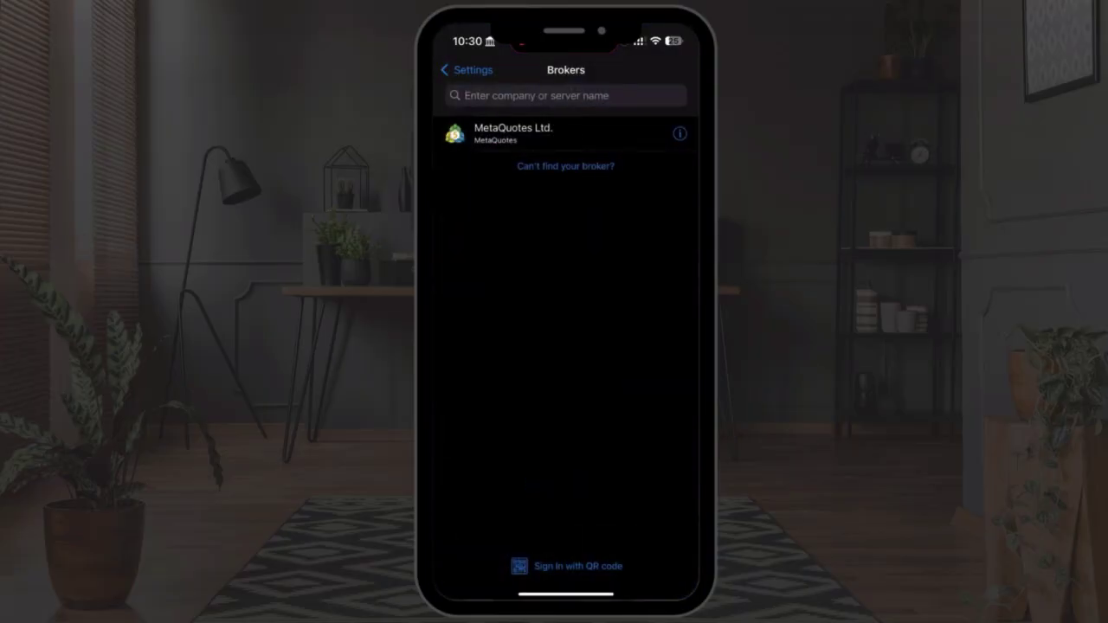
Search brokers for the pasted 'XMGlobal-MT5 13' server and open XM Global Limited's login
{"action": "left_click", "coordinate": [537, 95]}
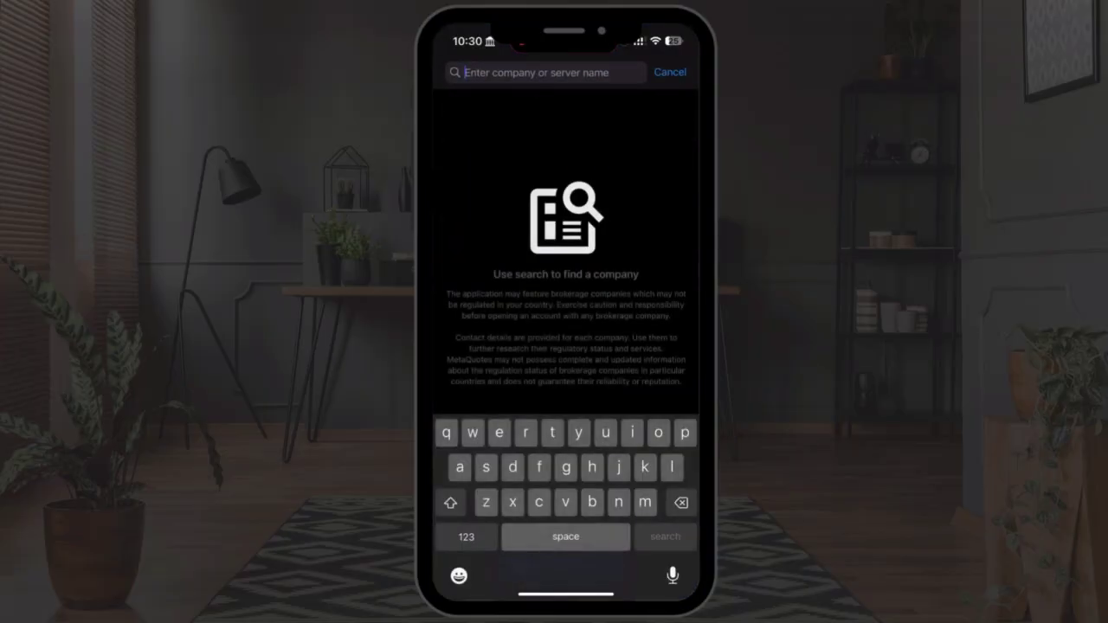
{"action": "left_click", "coordinate": [519, 73]}
{"action": "left_click", "coordinate": [462, 99]}
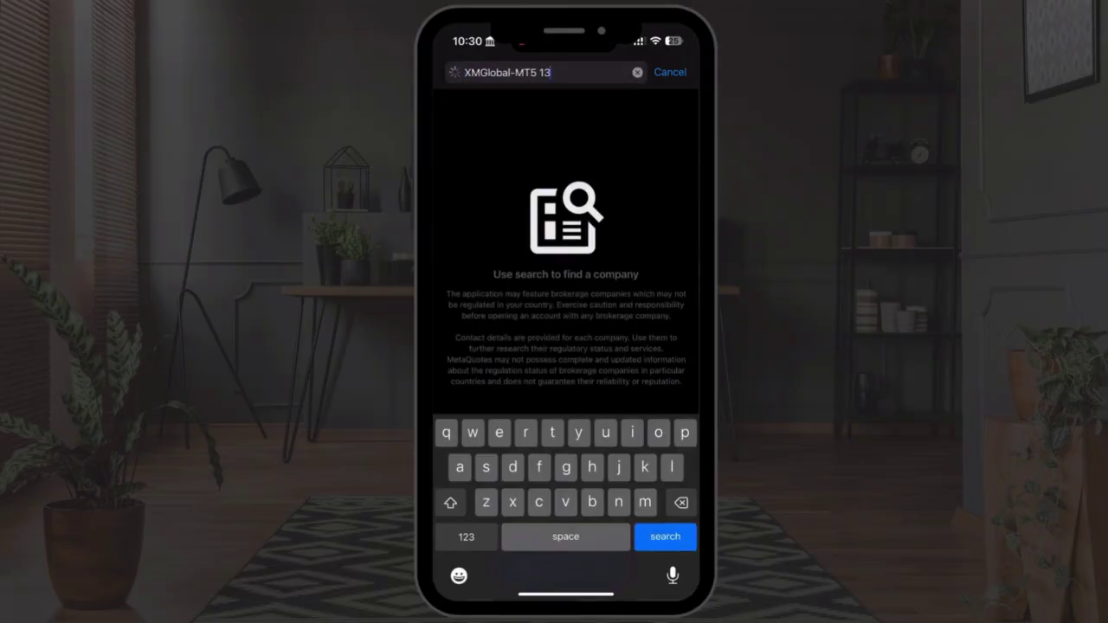
{"action": "key", "text": "Return"}
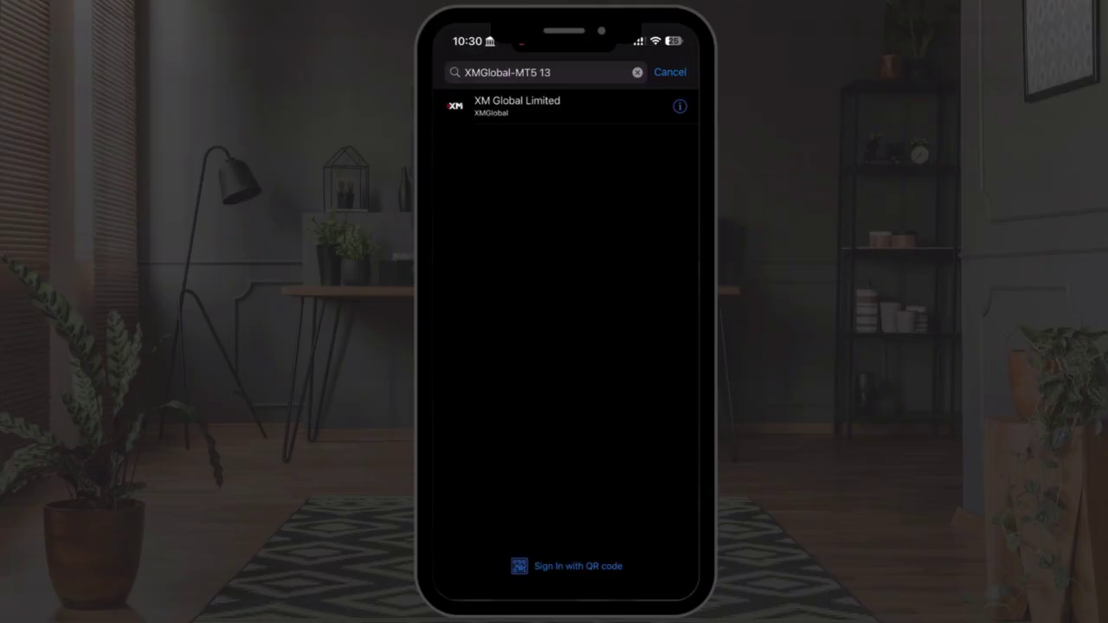
{"action": "left_click", "coordinate": [516, 106]}
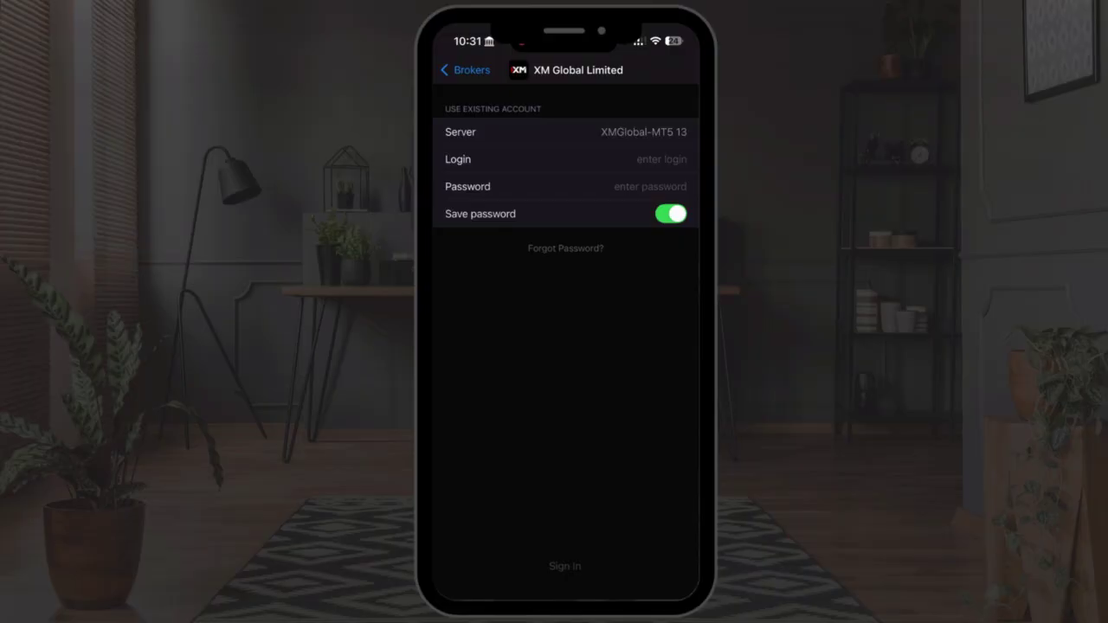
Switch to the XM app and copy the account's MT ID
{"action": "left_click_drag", "start_coordinate": [484, 594], "coordinate": [657, 592]}
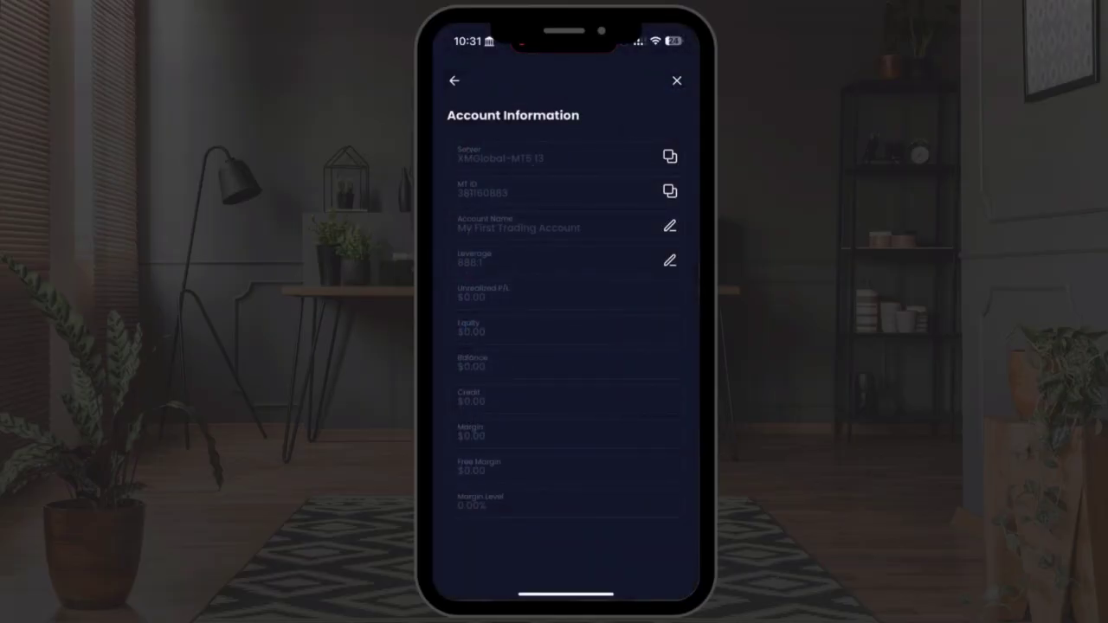
{"action": "left_click", "coordinate": [670, 191]}
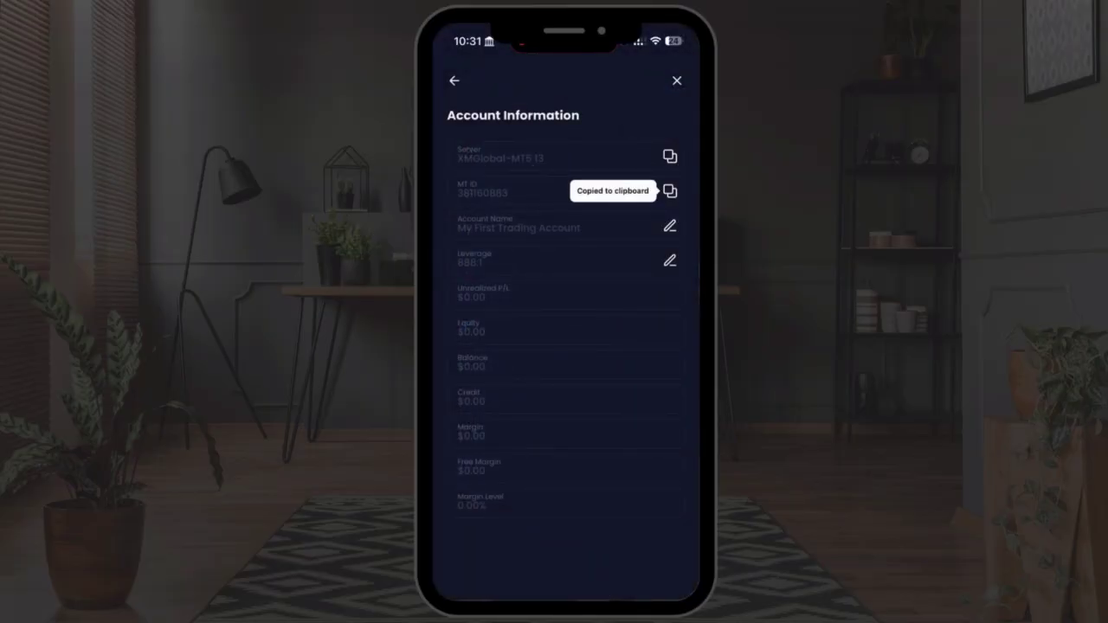
{"action": "scroll", "coordinate": [566, 346], "scroll_direction": "down", "scroll_amount": 1}
{"action": "left_click_drag", "start_coordinate": [485, 594], "coordinate": [658, 592]}
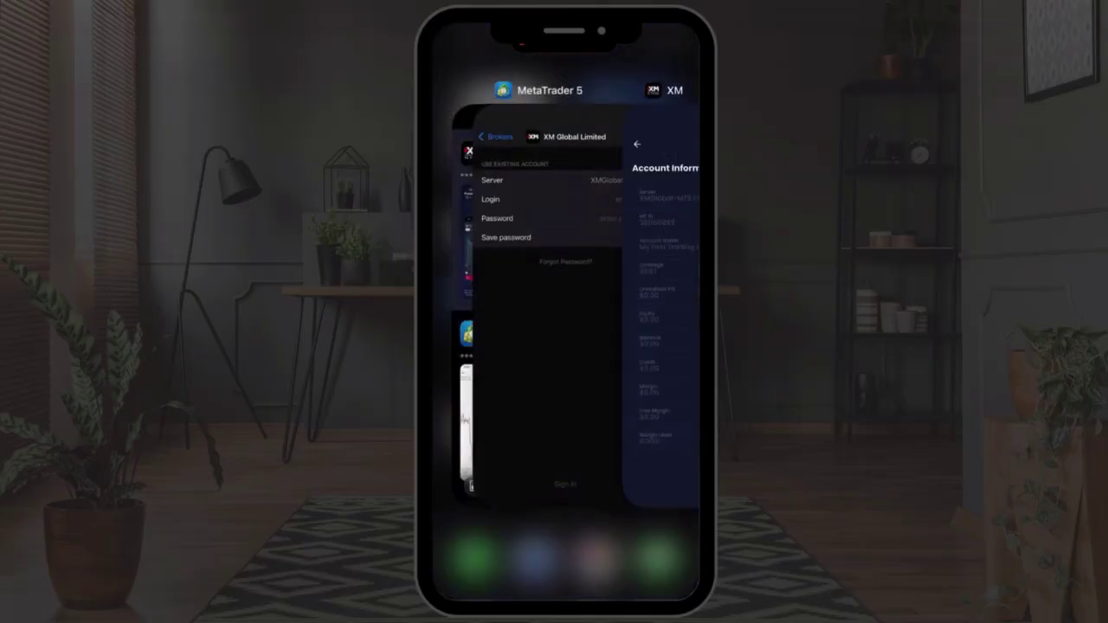
Paste the copied MT ID into the Login field to sign in to the XM real account
{"action": "left_click", "coordinate": [640, 159]}
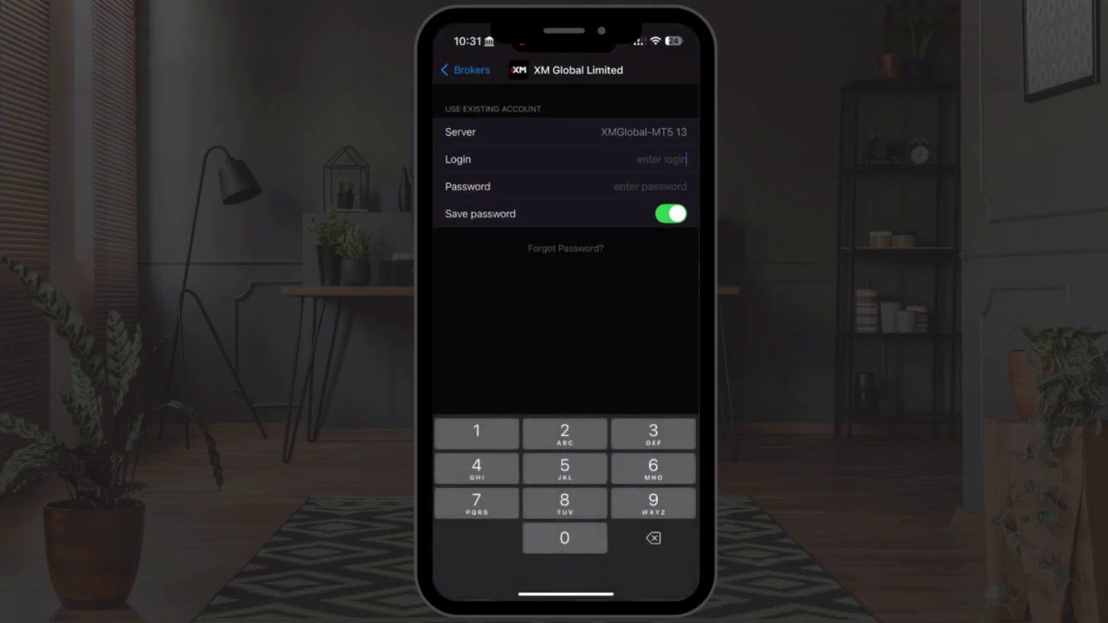
{"action": "left_click", "coordinate": [662, 160]}
{"action": "left_click", "coordinate": [611, 131]}
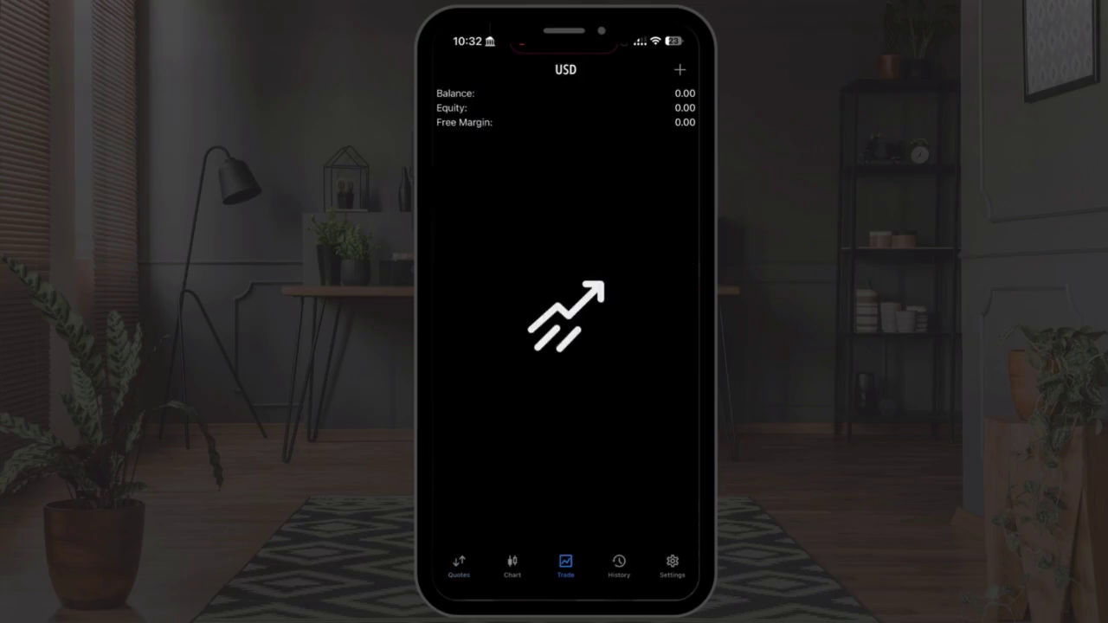
Show the Quotes list with live prices for BRENTCash, NGASCash, OILCash and index CFDs
{"action": "left_click", "coordinate": [459, 566]}
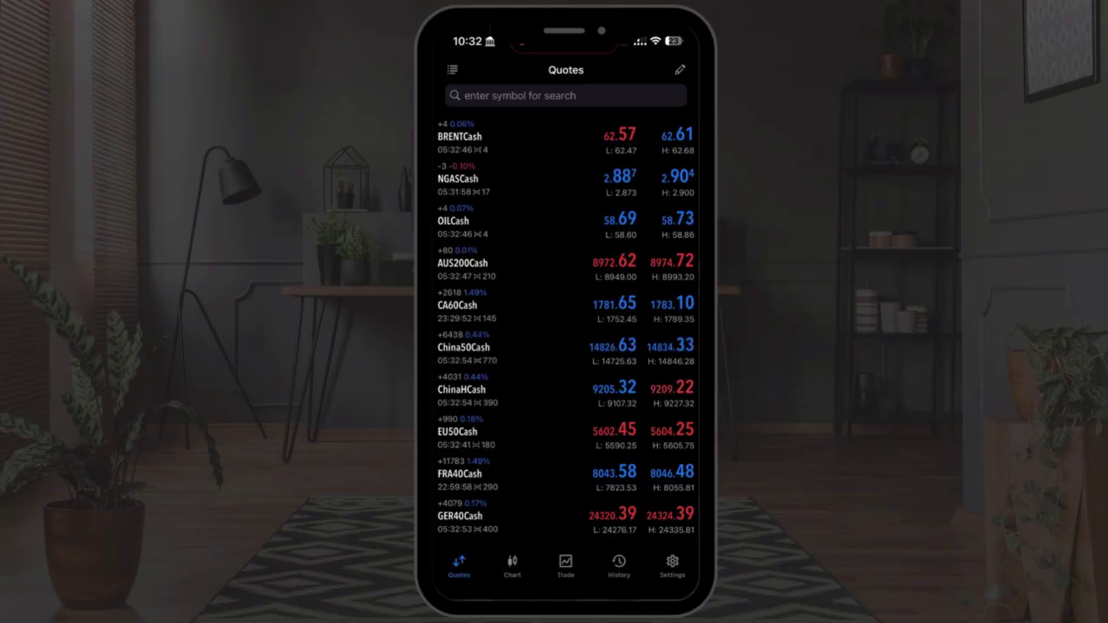